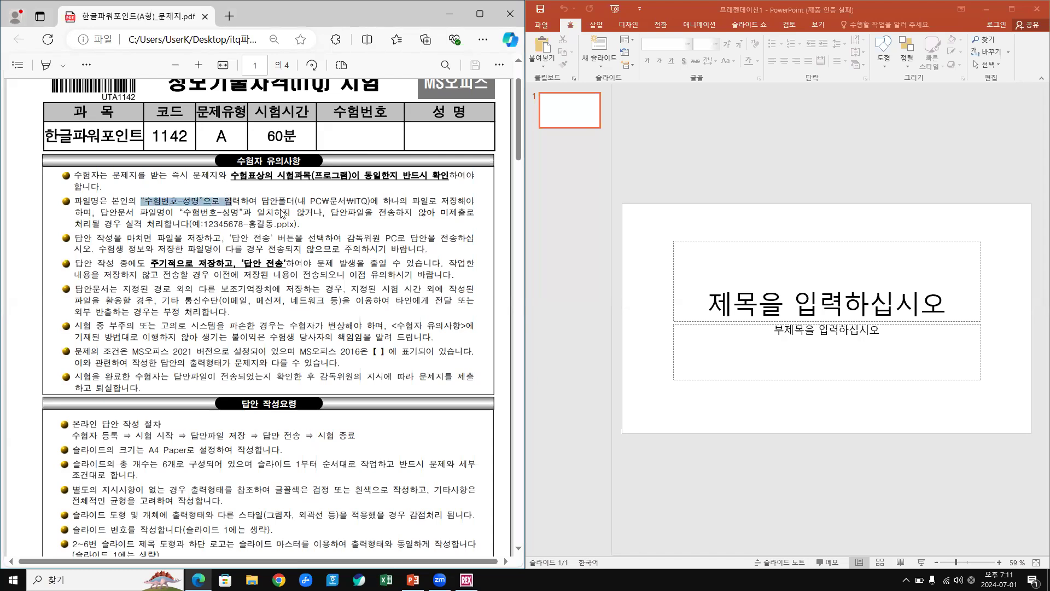
Highlight the example answer file name in the PDF's saving rule, then bring PowerPoint forward.
double_click(302, 202)
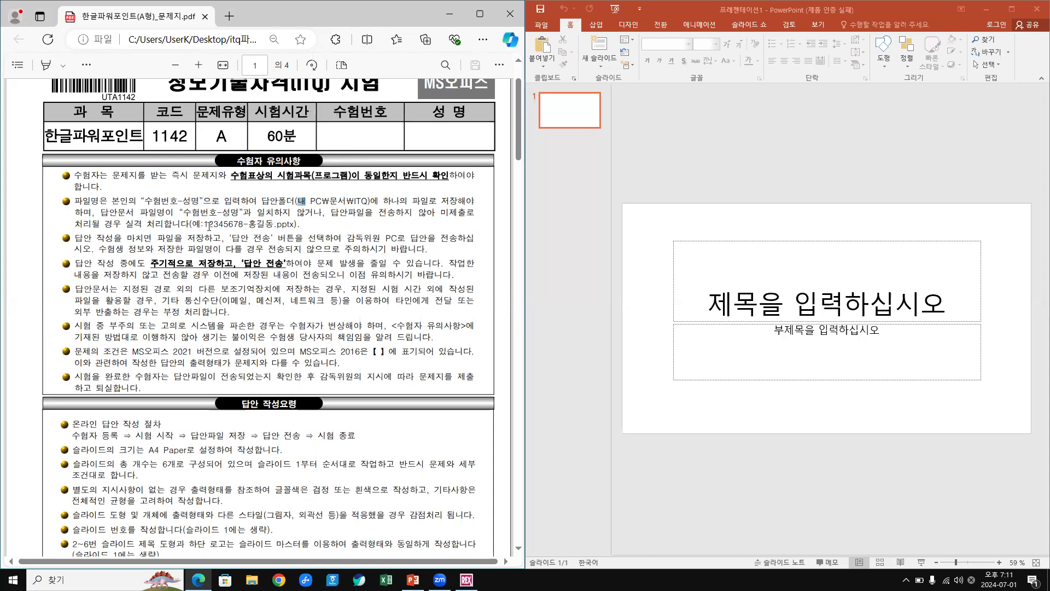
left_click_drag(204, 224, 274, 230)
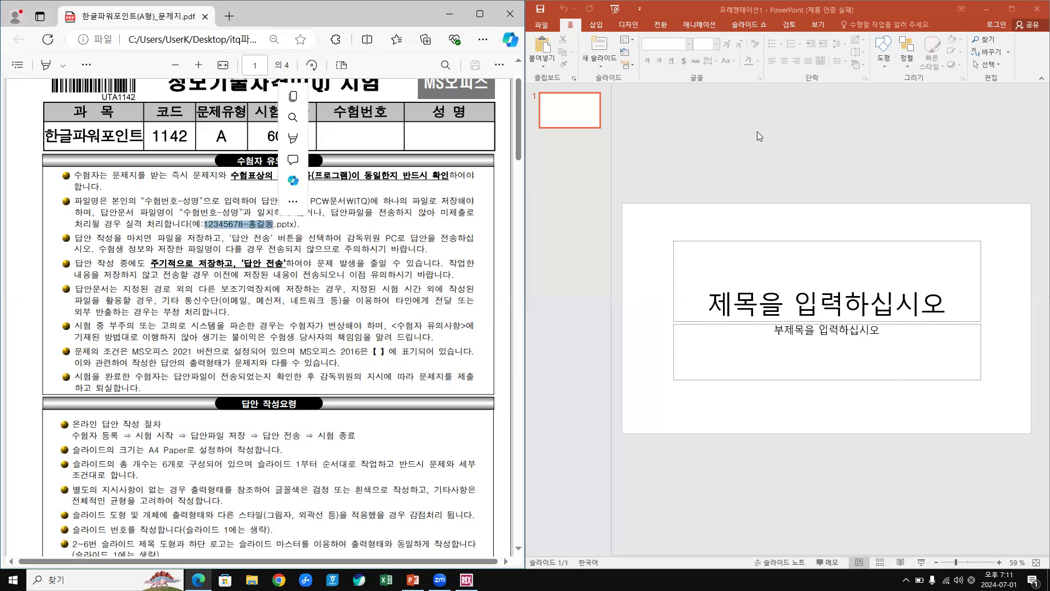
left_click(677, 144)
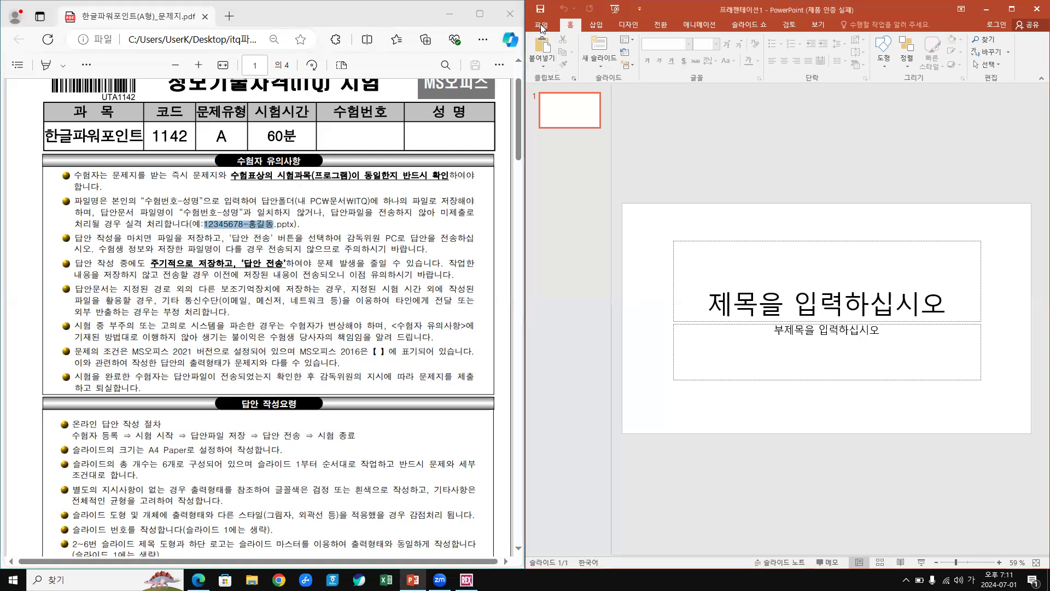
Go to File > Save As so the dialog opens on Documents with 프레젠테이션1.pptx.
left_click(542, 25)
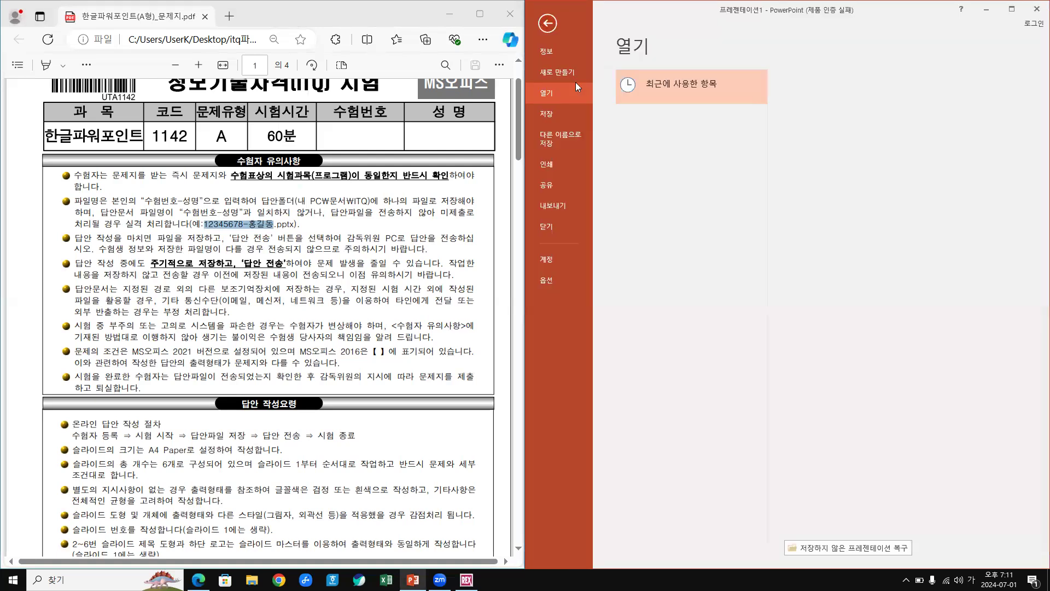
left_click(555, 136)
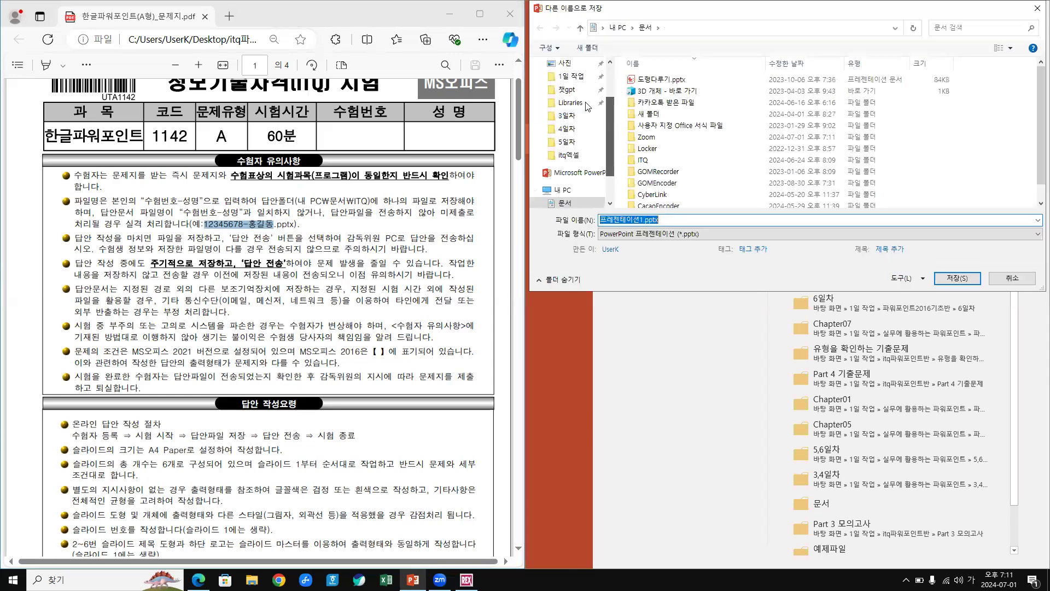
In the Save As dialog, browse to Documents and open the ITQ folder.
scroll(569, 104, "up", 2)
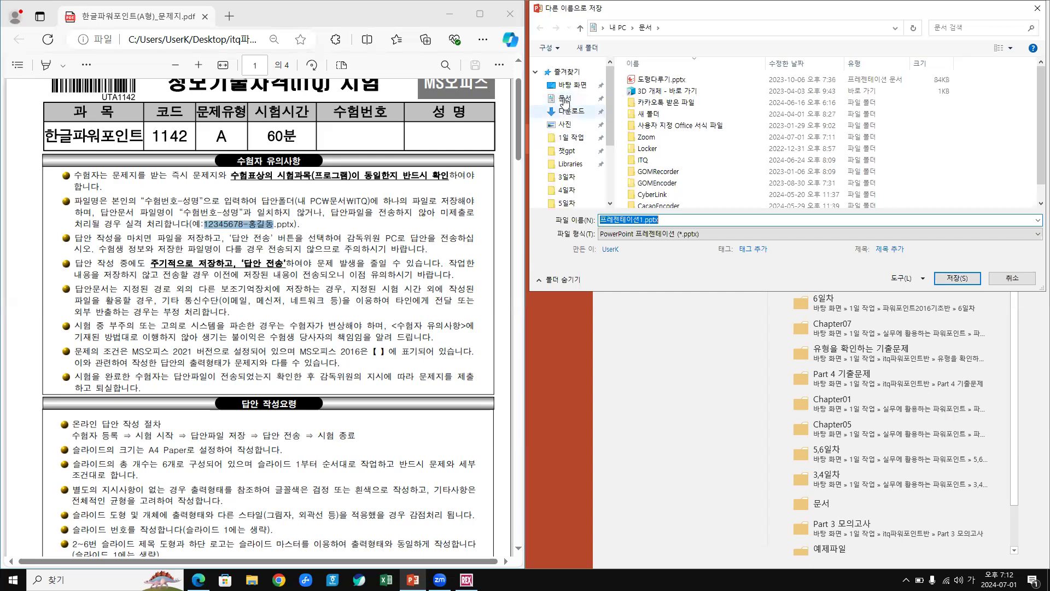
left_click(565, 103)
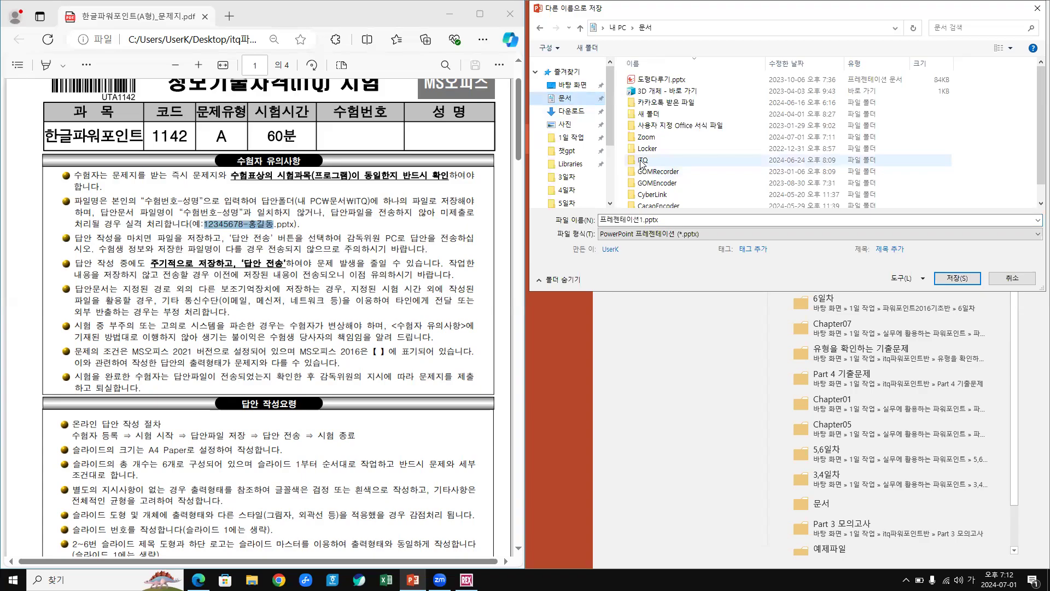
left_click(637, 156)
double_click(640, 160)
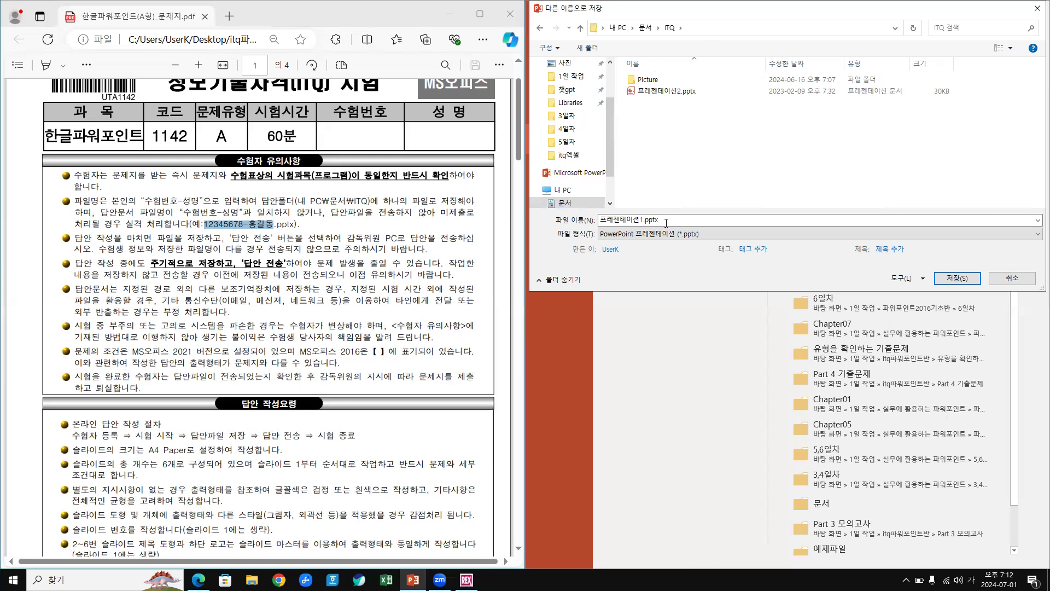
Save the file in ITQ as 20240701- followed by the examinee's name.
left_click(666, 223)
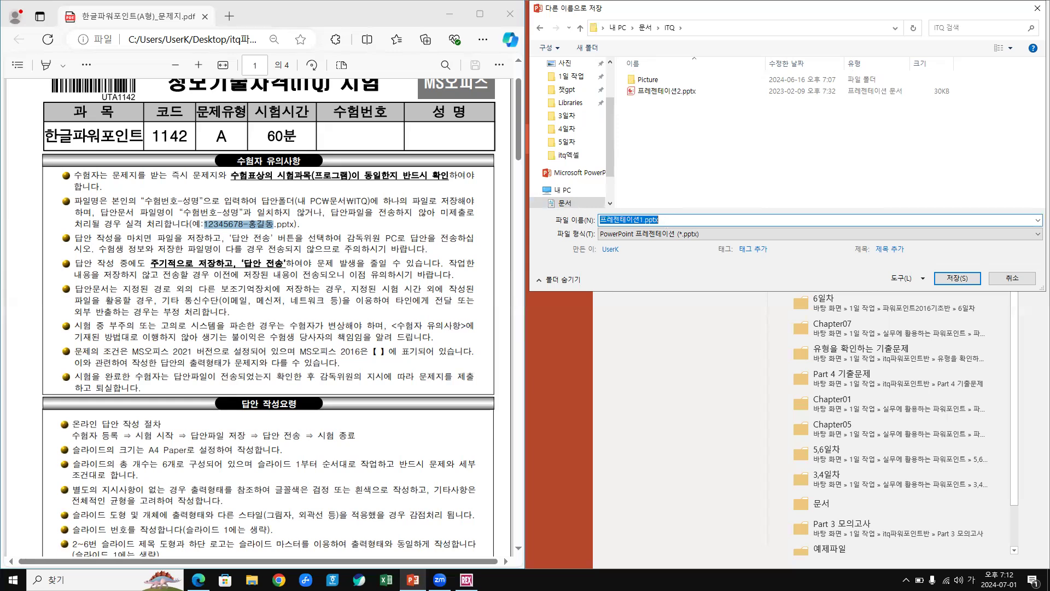
type("2024")
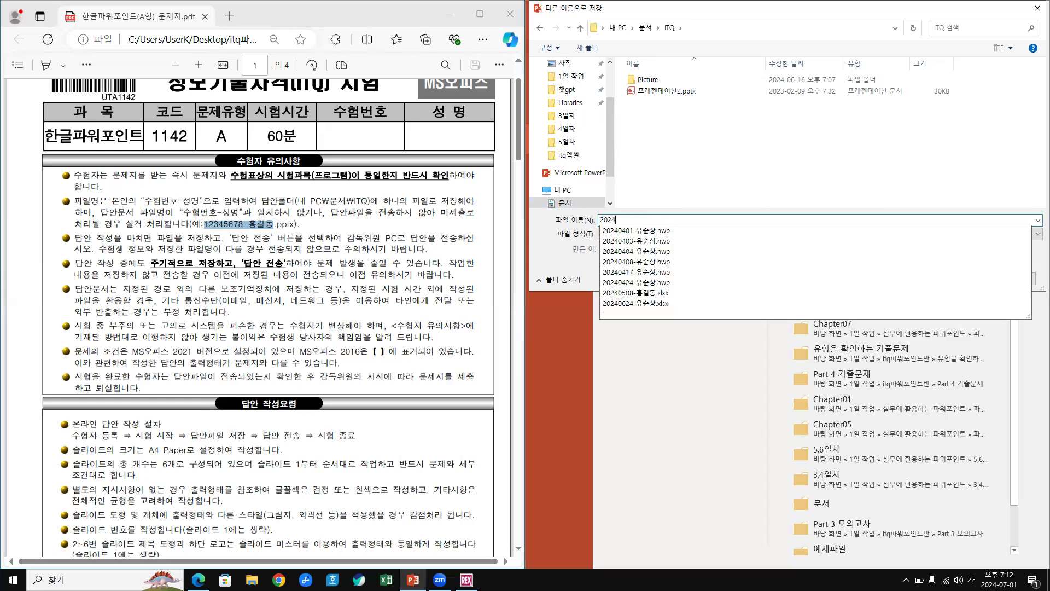
type("0701-")
key("Hangul")
type("db")
key("BackSpace")
key("BackSpace")
key("Hangul")
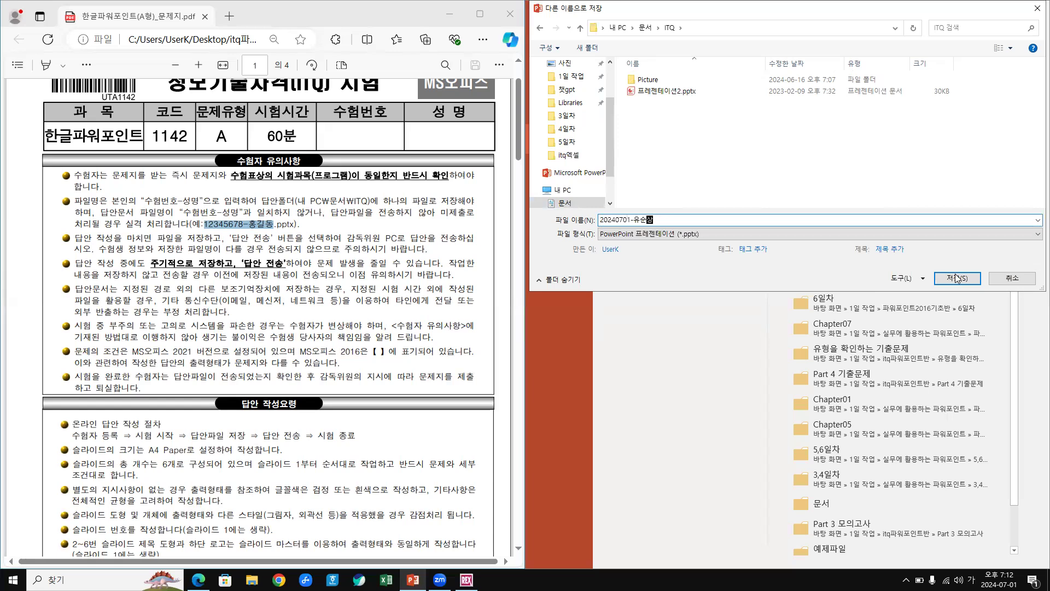
left_click(956, 278)
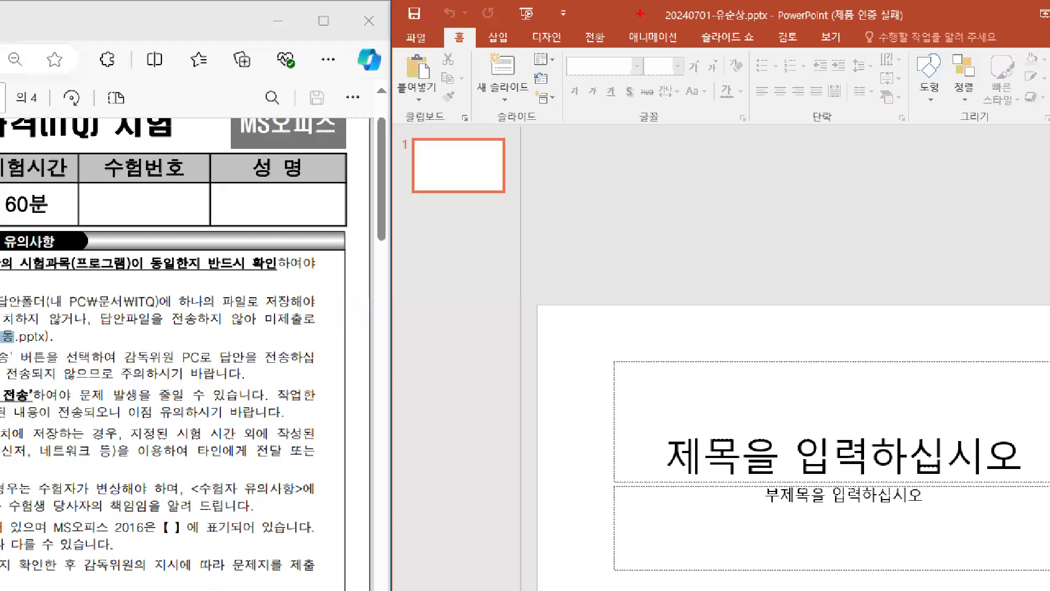
Mark the exam rule's MS Office 2021 note, underlining and circling the 2016 version remark.
mouse_move(647, 2)
left_mouse_down()
mouse_move(691, 27)
mouse_move(828, 14)
mouse_move(646, 8)
left_mouse_up()
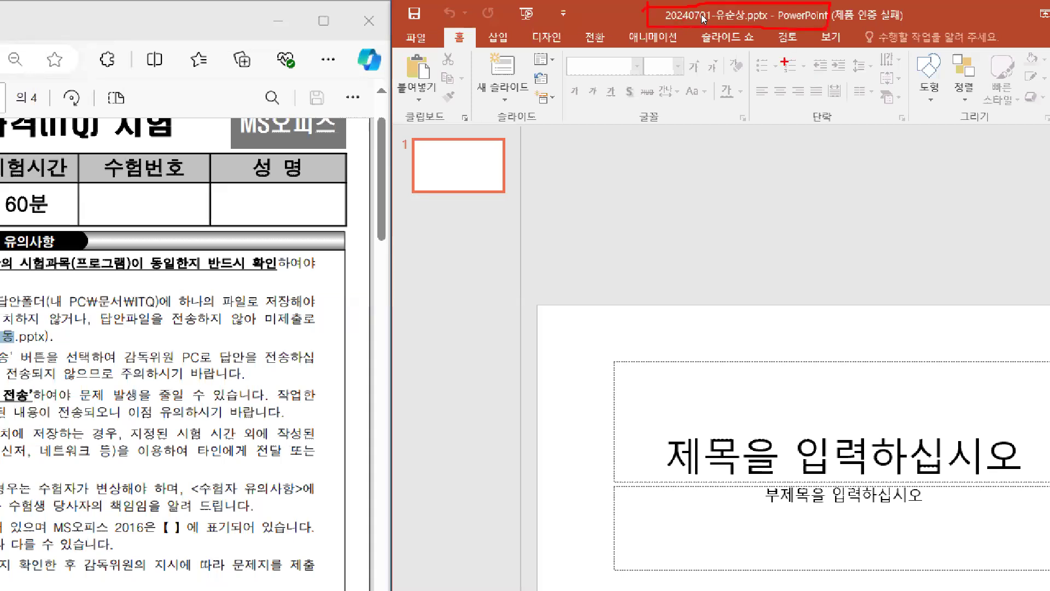
key("Escape")
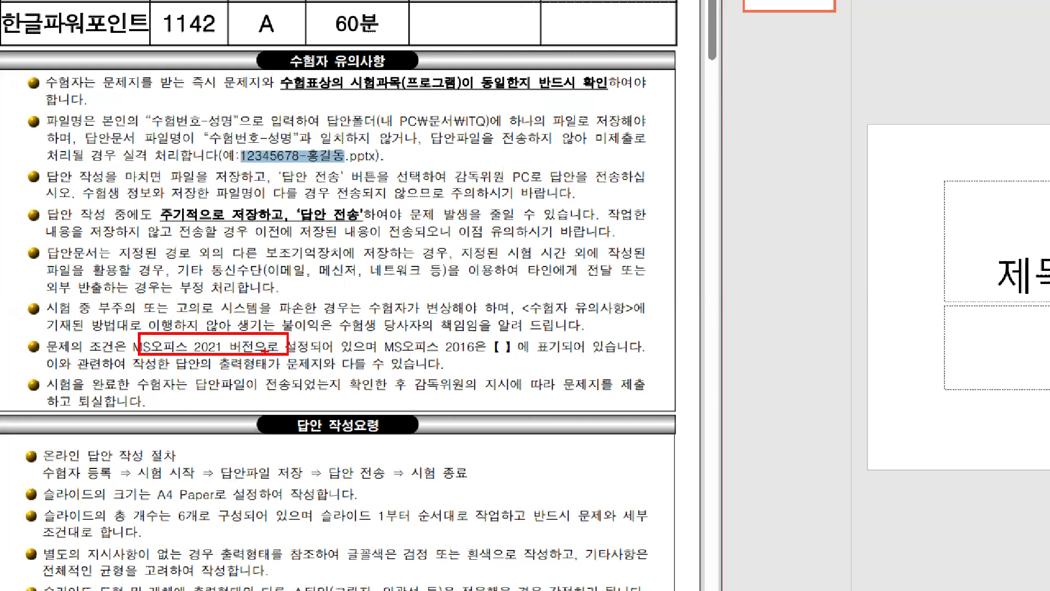
left_click_drag(379, 356, 491, 353)
left_click_drag(461, 360, 474, 353)
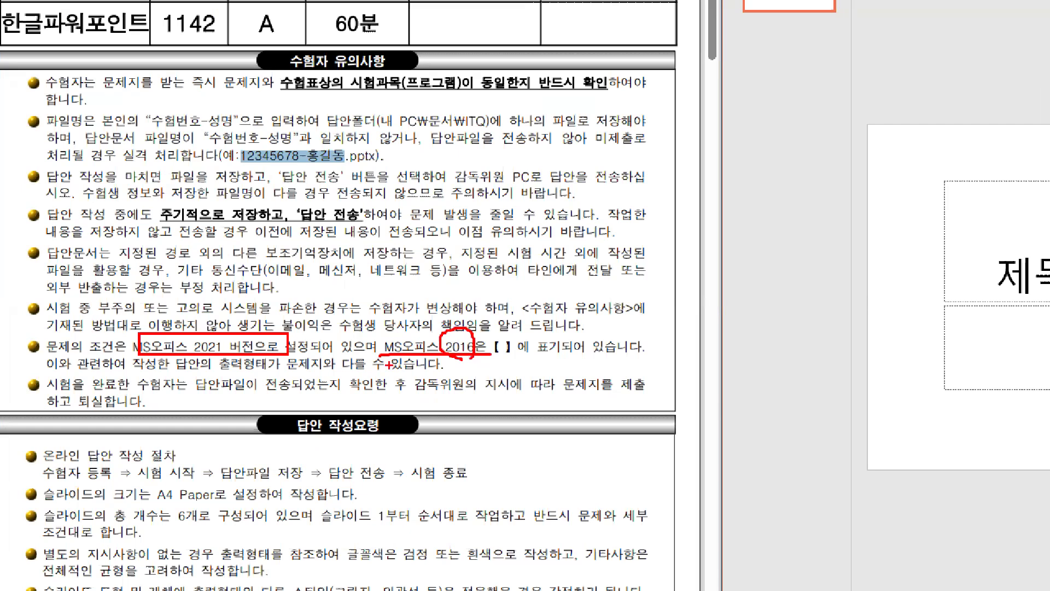
left_click_drag(509, 330, 519, 363)
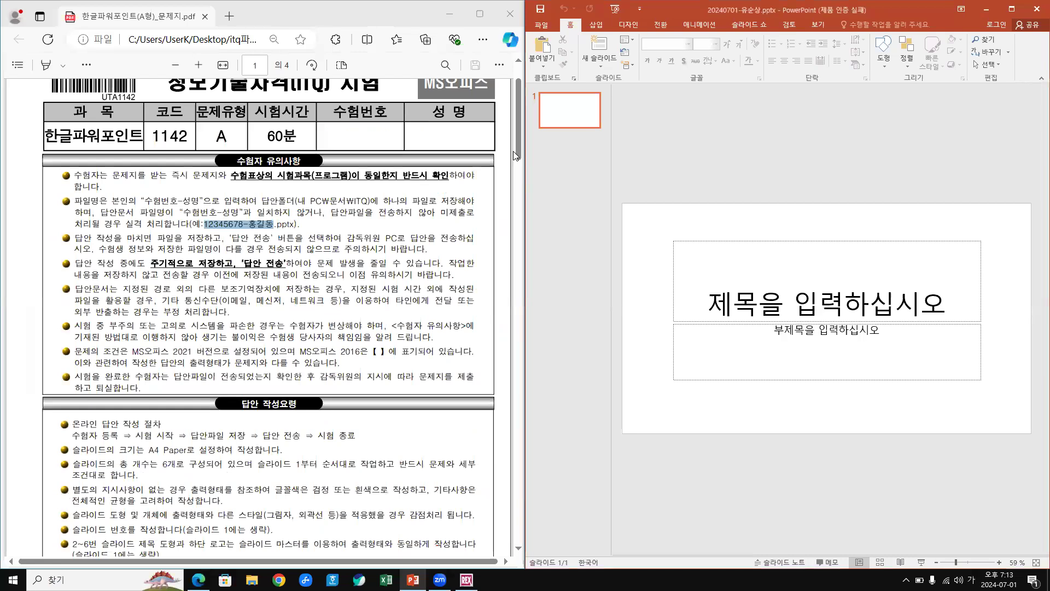
Scroll the exam PDF down to page 2's overall requirements section.
left_click_drag(518, 148, 514, 179)
scroll(512, 182, "down", 4)
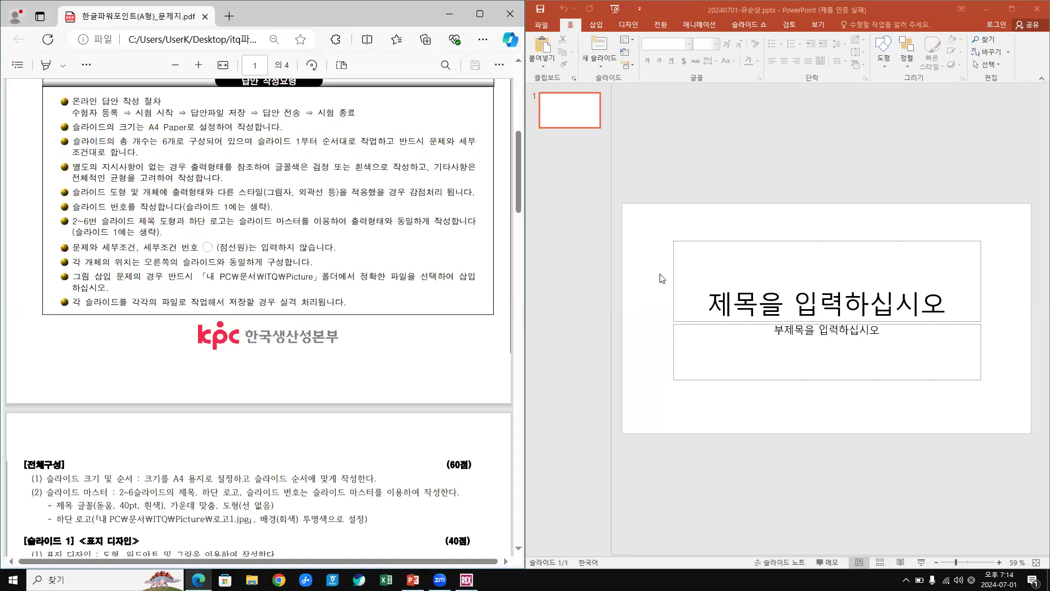
left_click(736, 141)
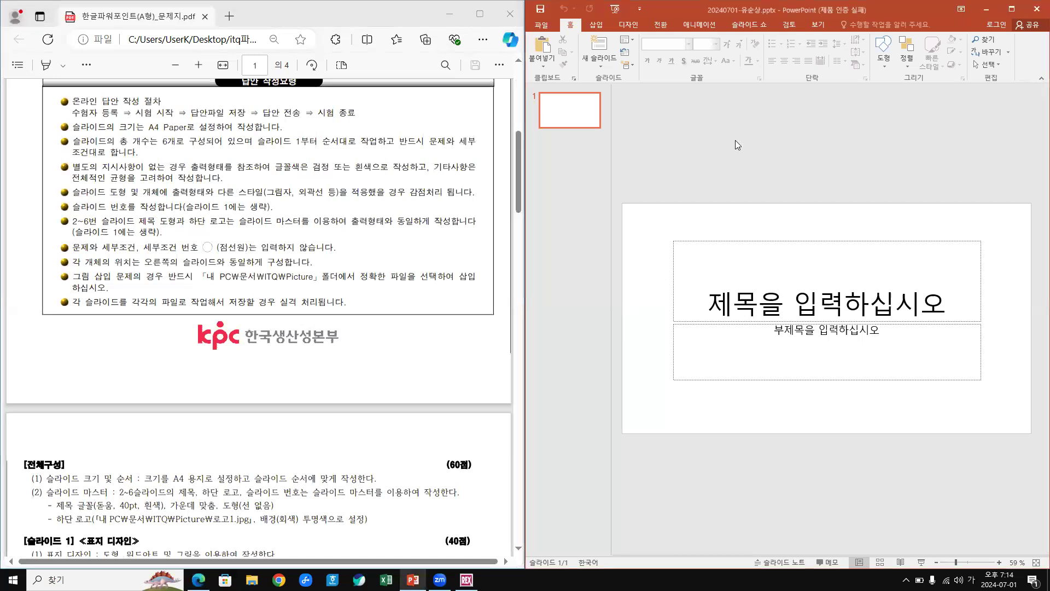
left_click(518, 187)
scroll(513, 238, "down", 5)
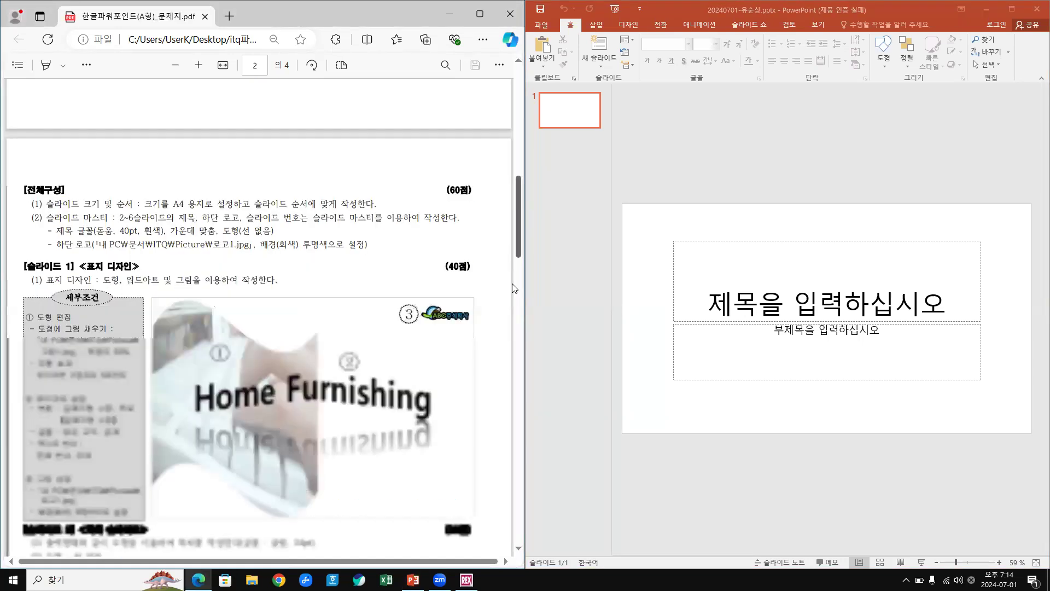
scroll(512, 283, "down", 7)
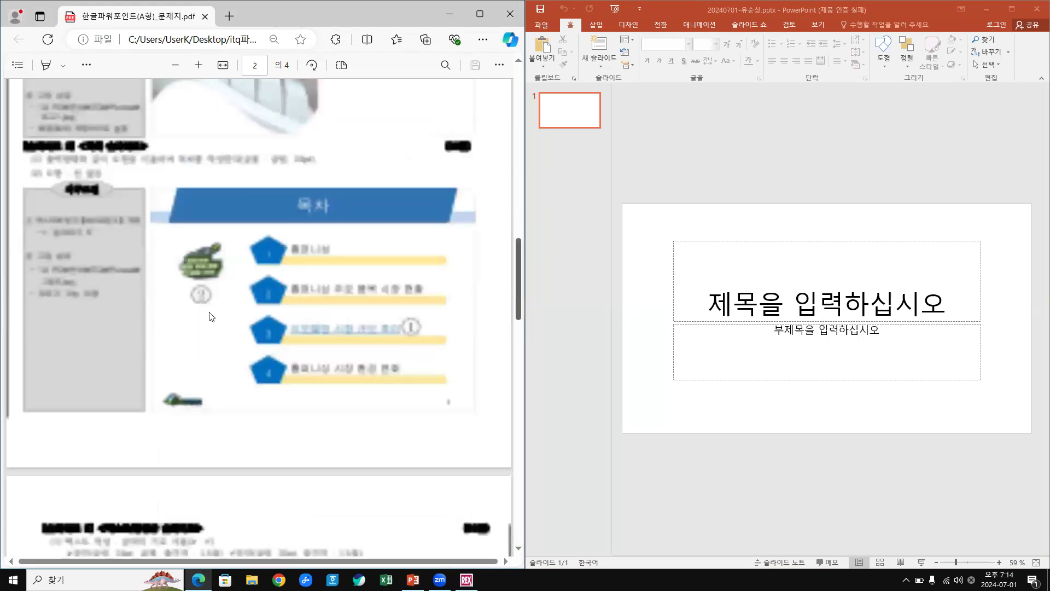
scroll(212, 316, "up", 1)
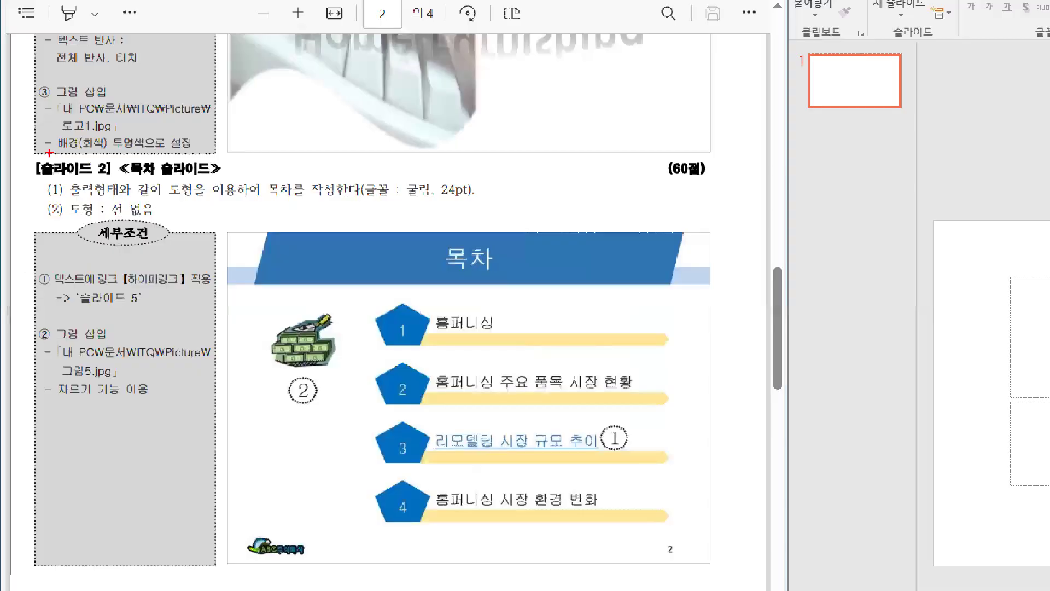
Mark the slide-master requirements and A4 slide size rule, clear the marks, return to PowerPoint.
mouse_move(27, 154)
left_mouse_down()
mouse_move(73, 181)
mouse_move(249, 192)
left_mouse_up()
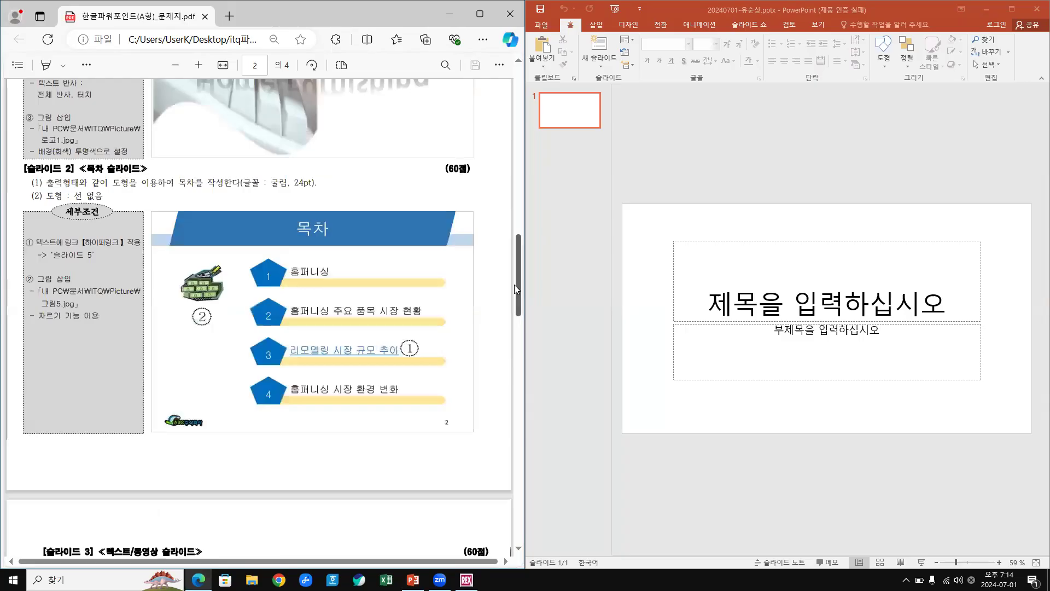
scroll(80, 398, "up", 10)
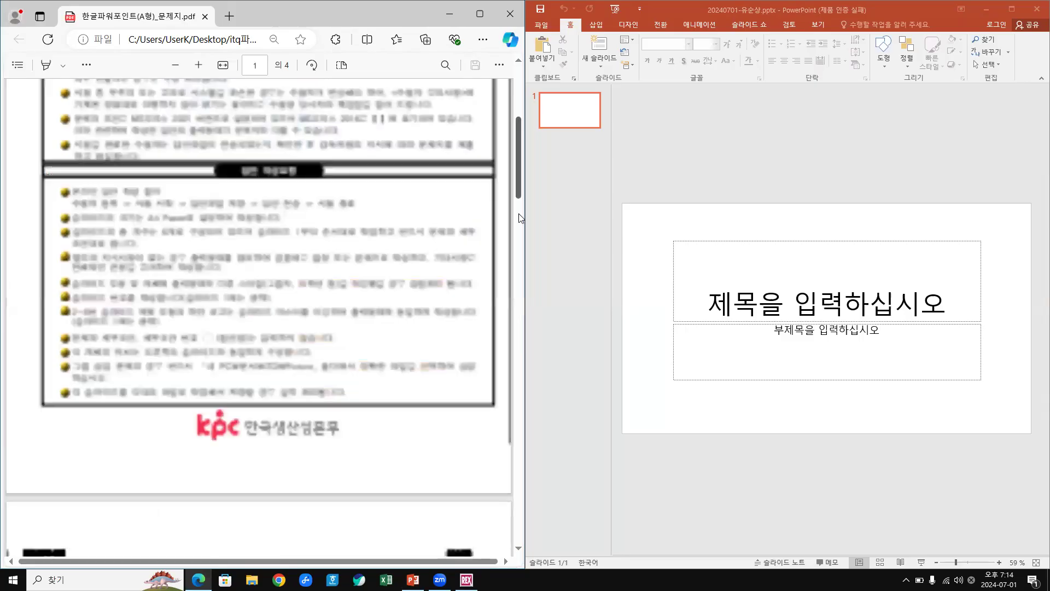
scroll(53, 322, "down", 5)
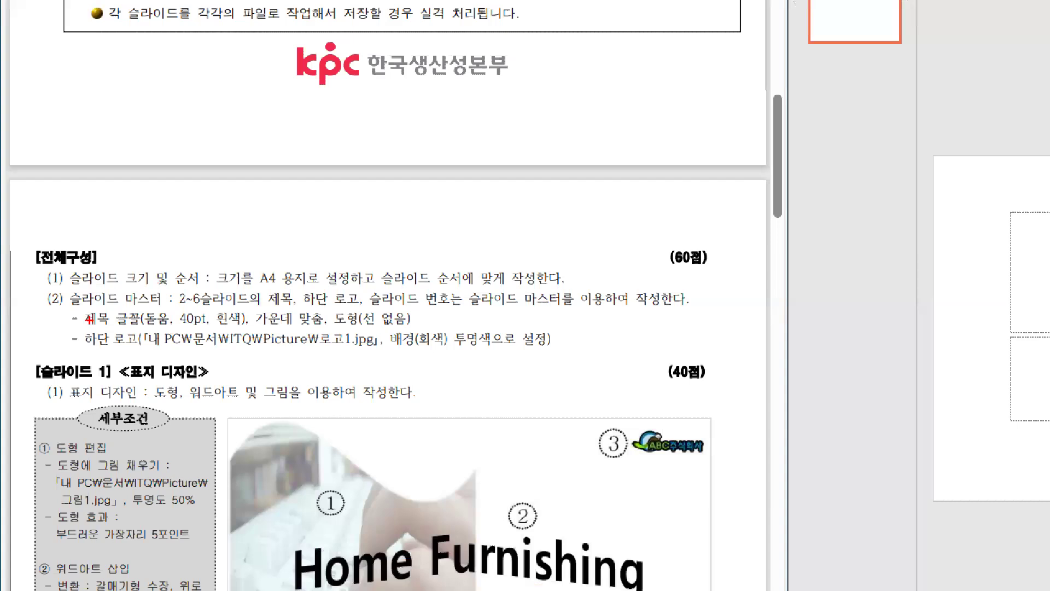
mouse_move(39, 294)
left_mouse_down()
mouse_move(48, 315)
mouse_move(681, 368)
left_mouse_up()
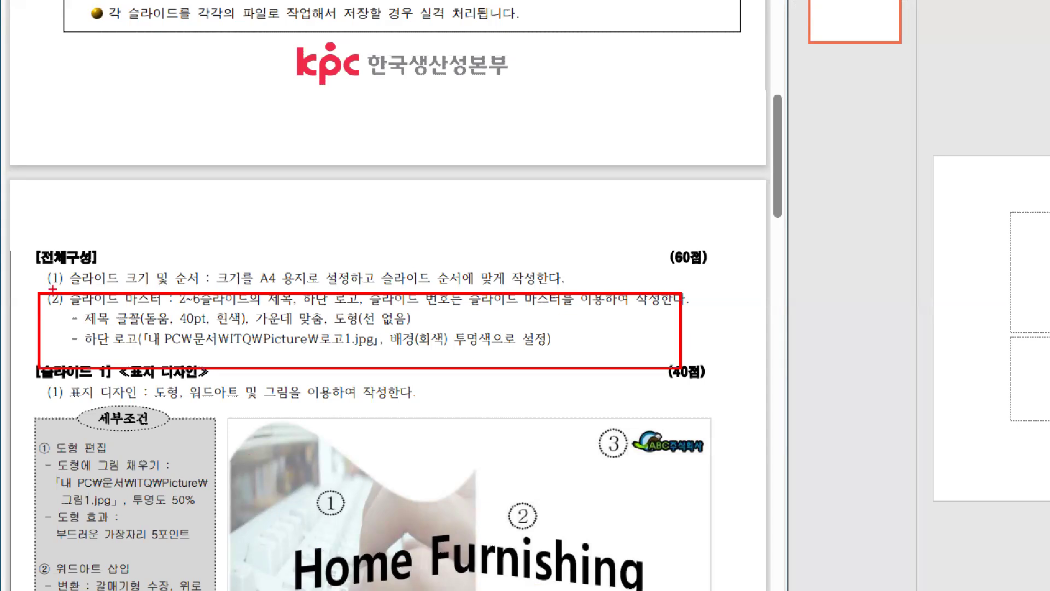
left_click_drag(45, 283, 269, 284)
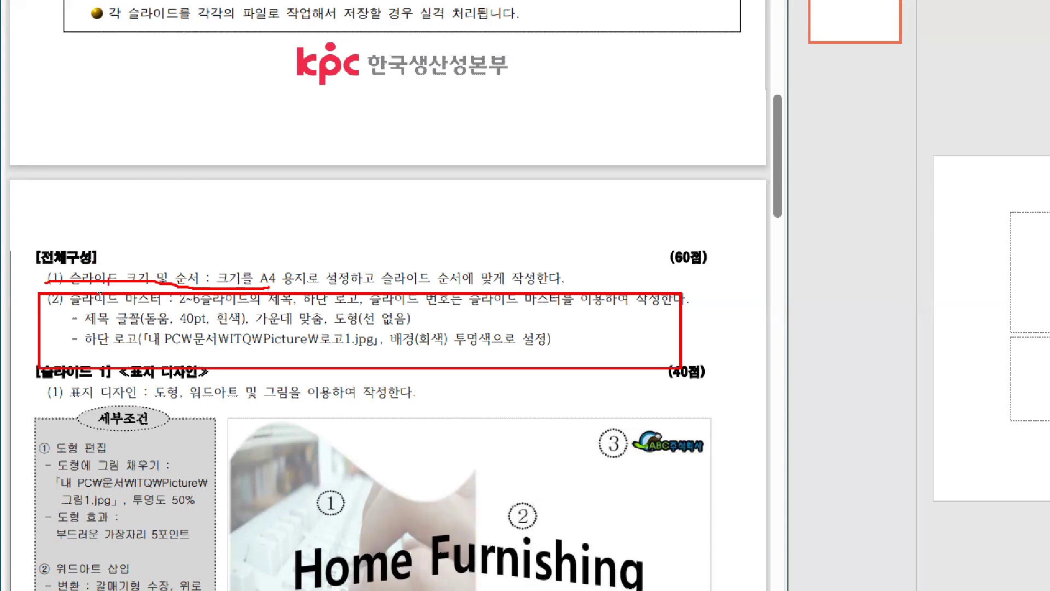
key("Escape")
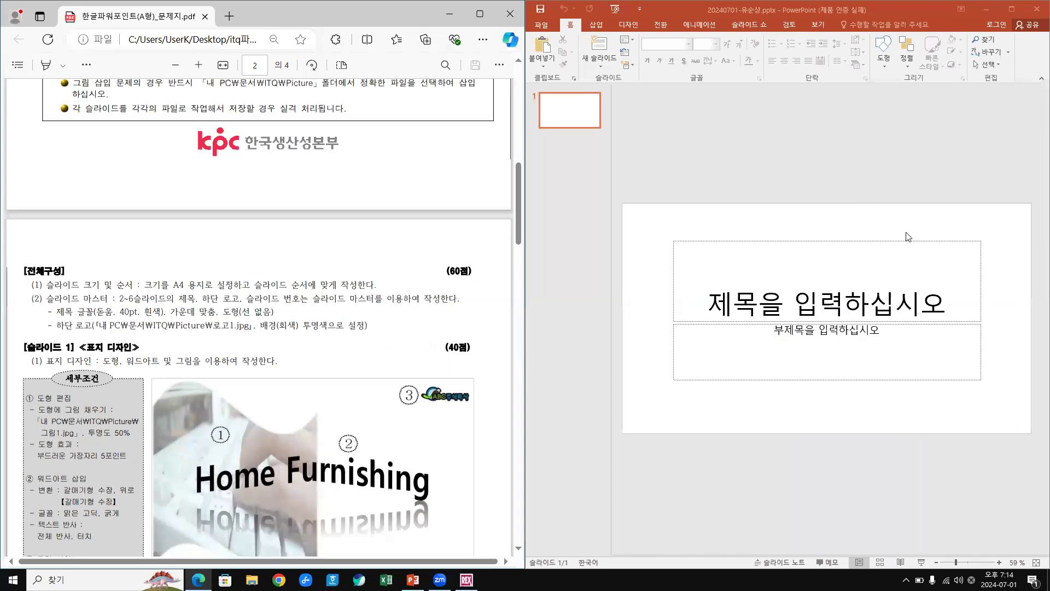
left_click(630, 24)
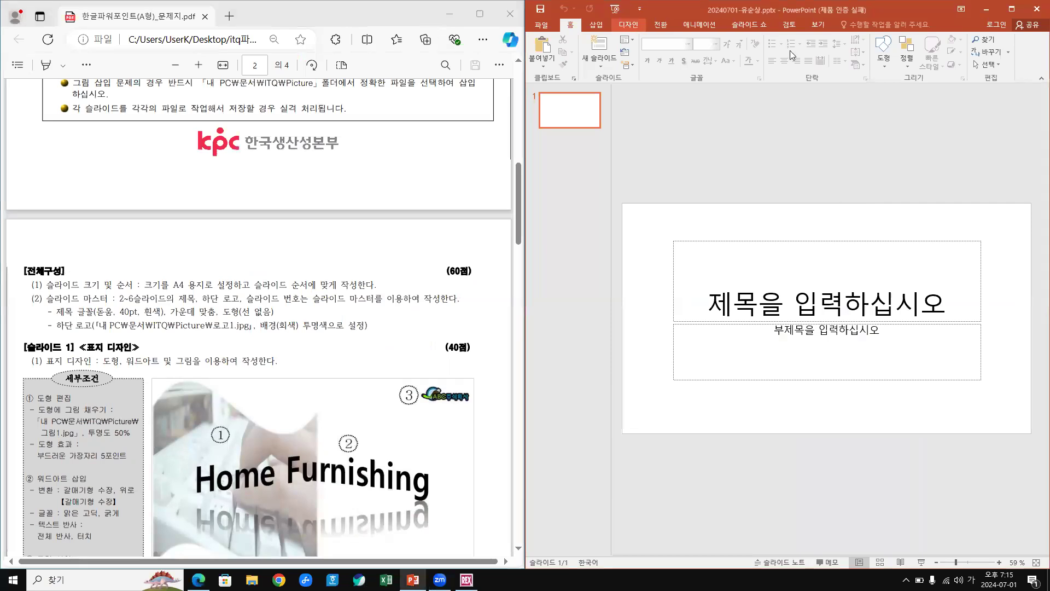
Maximize PowerPoint and show the 디자인 tab's 슬라이드 크기 options.
left_click(1013, 9)
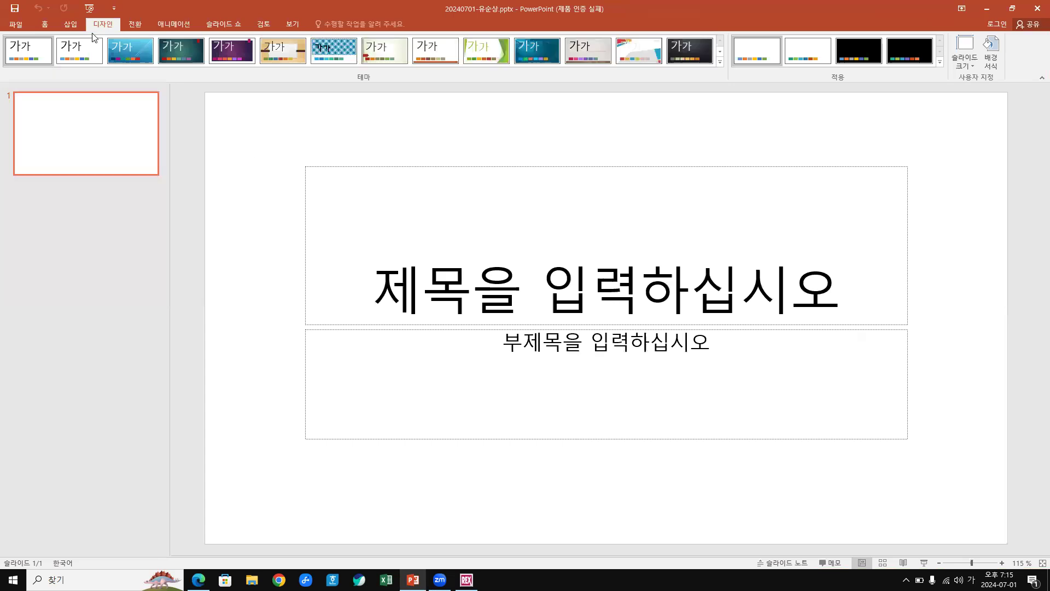
left_click(970, 64)
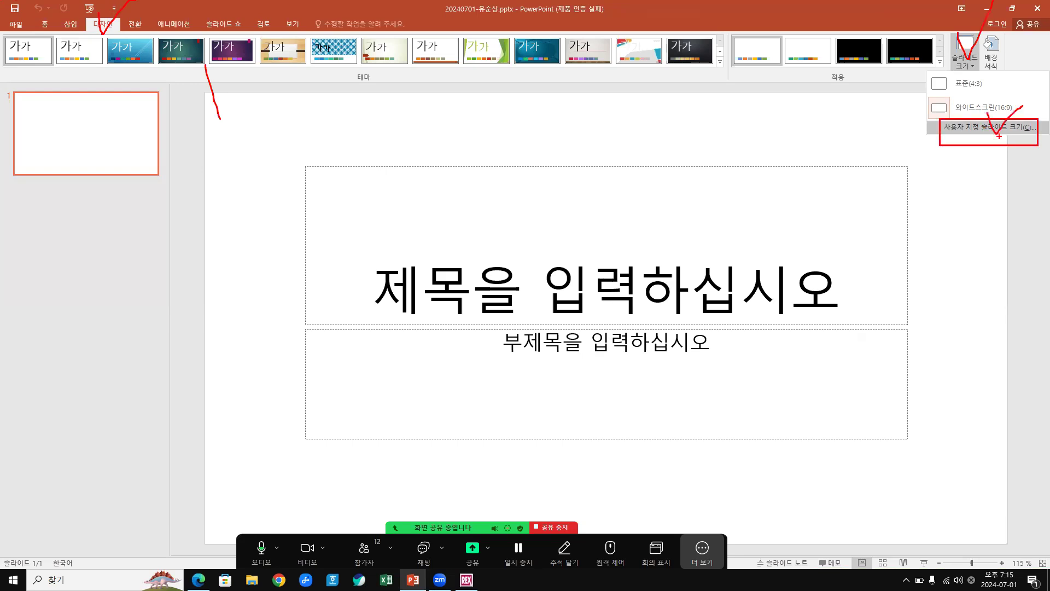
Set a custom slide size of A4 용지(210x297mm) and confirm with 확인.
left_click(967, 68)
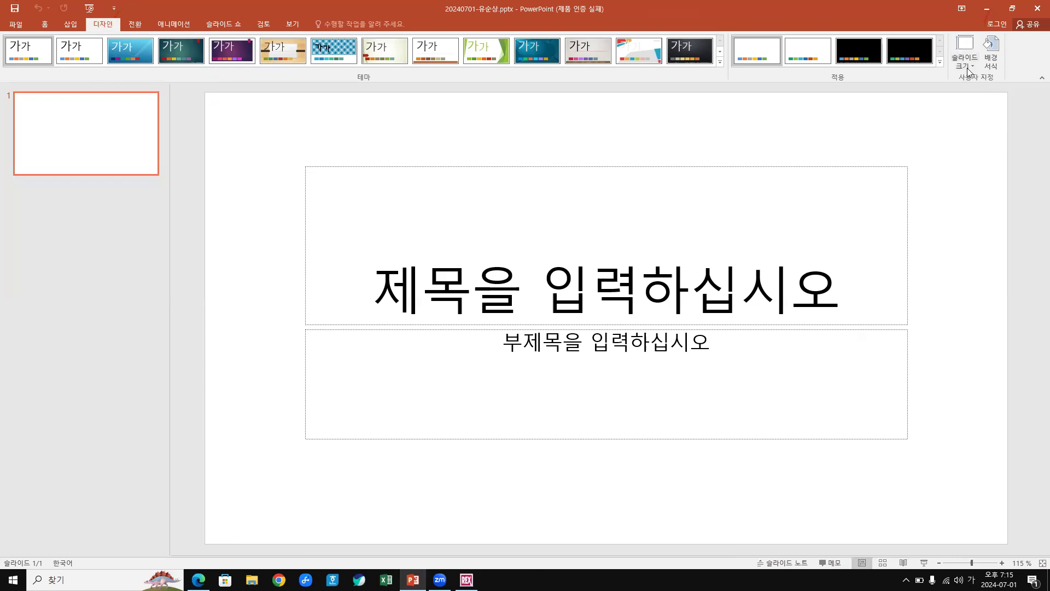
left_click(967, 67)
left_click(977, 124)
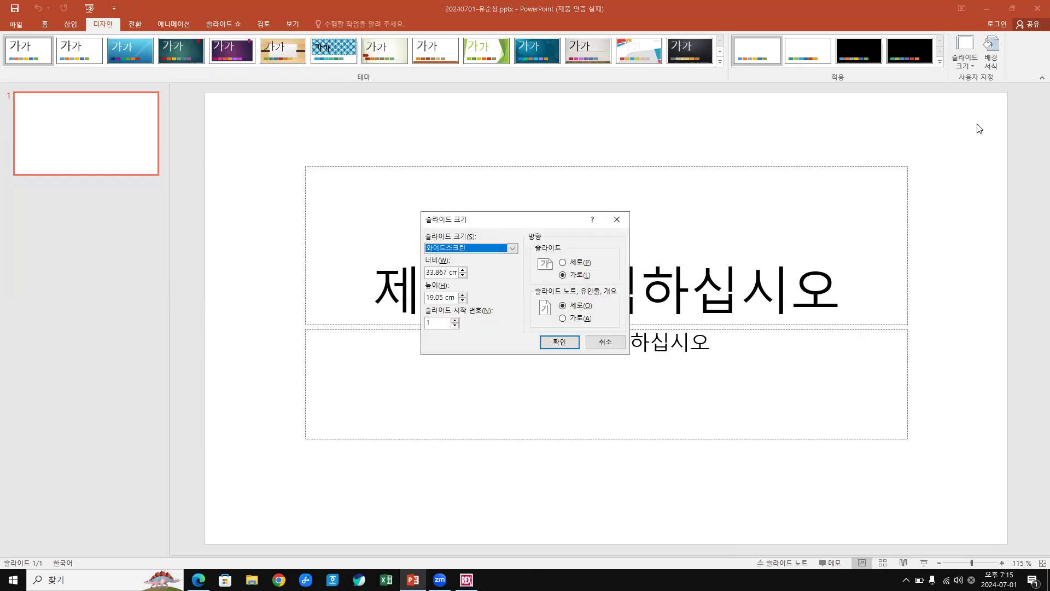
left_click(513, 250)
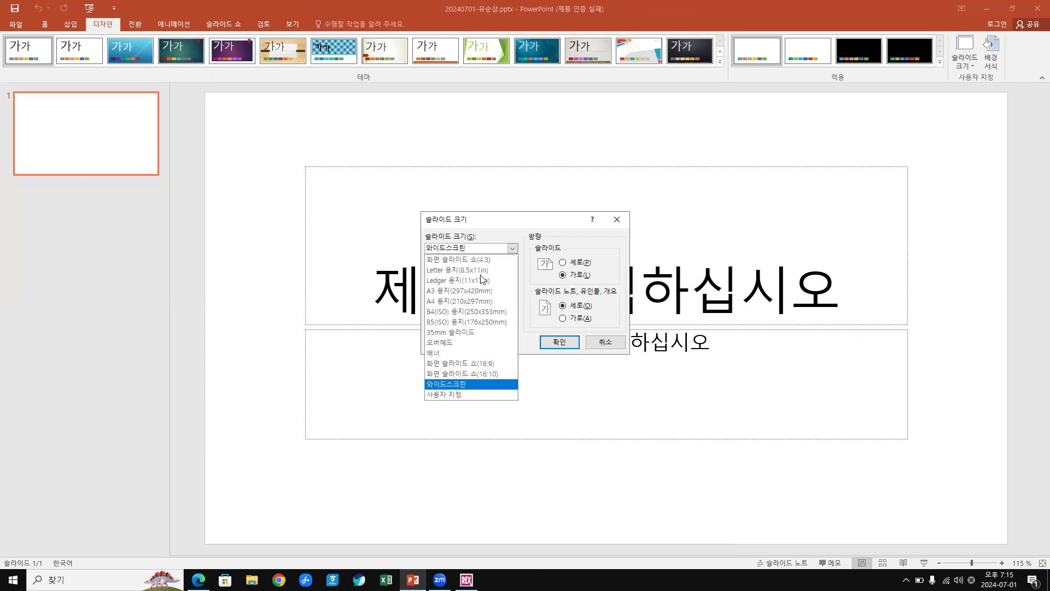
left_click(448, 301)
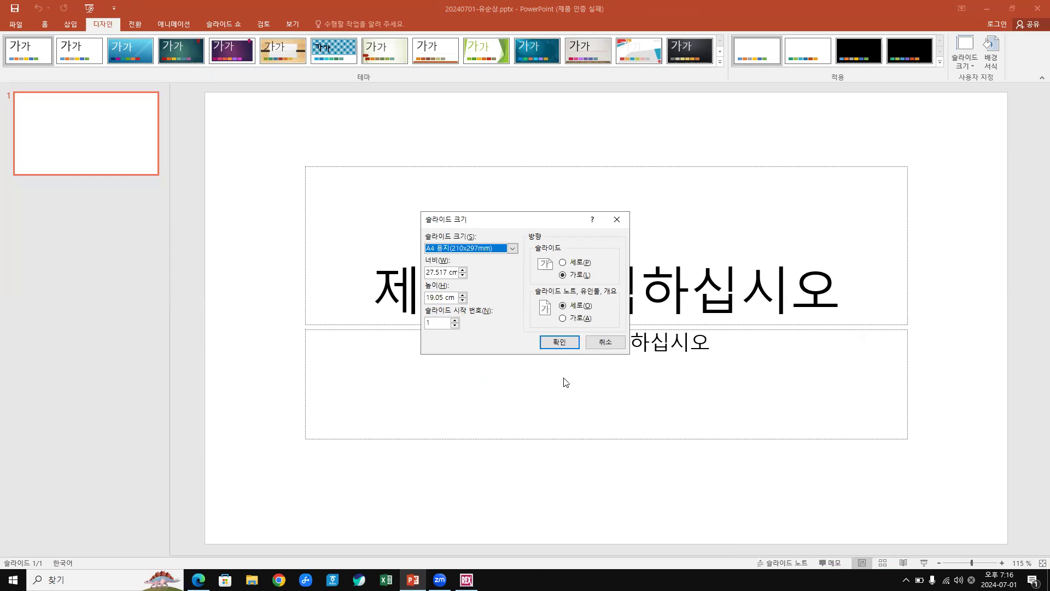
left_click(566, 340)
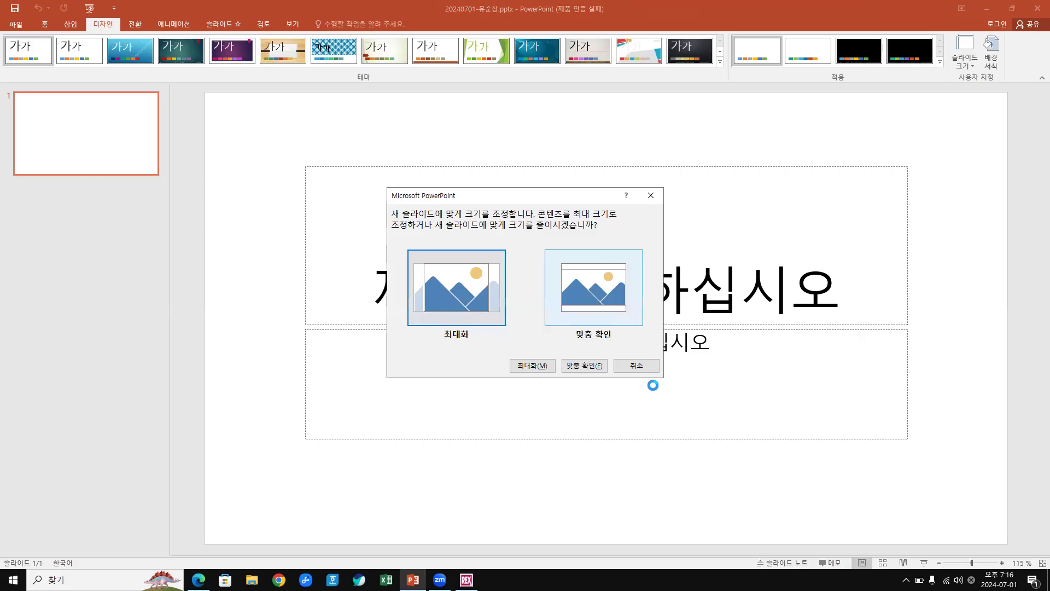
Choose 맞춤 확인 so the content fits the 27.517 × 19.05 cm A4 slide.
key("Escape")
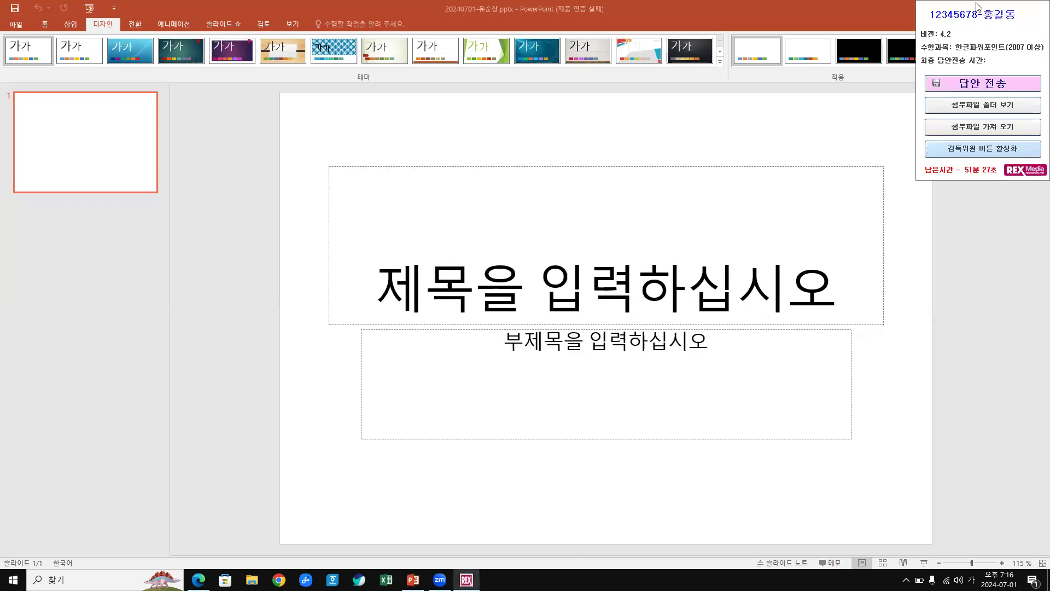
left_click(892, 394)
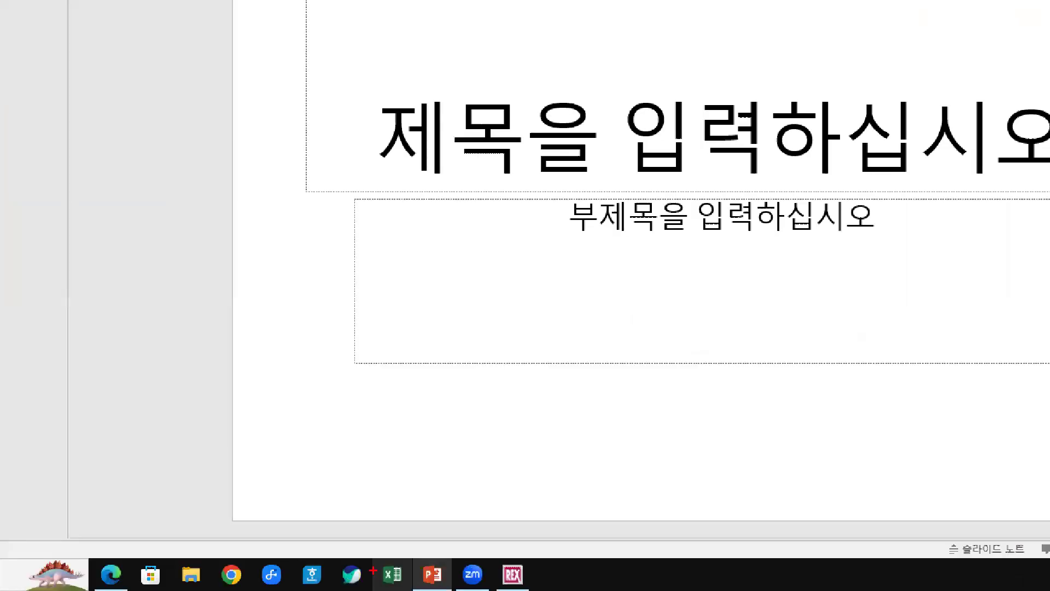
left_click_drag(72, 545, 608, 590)
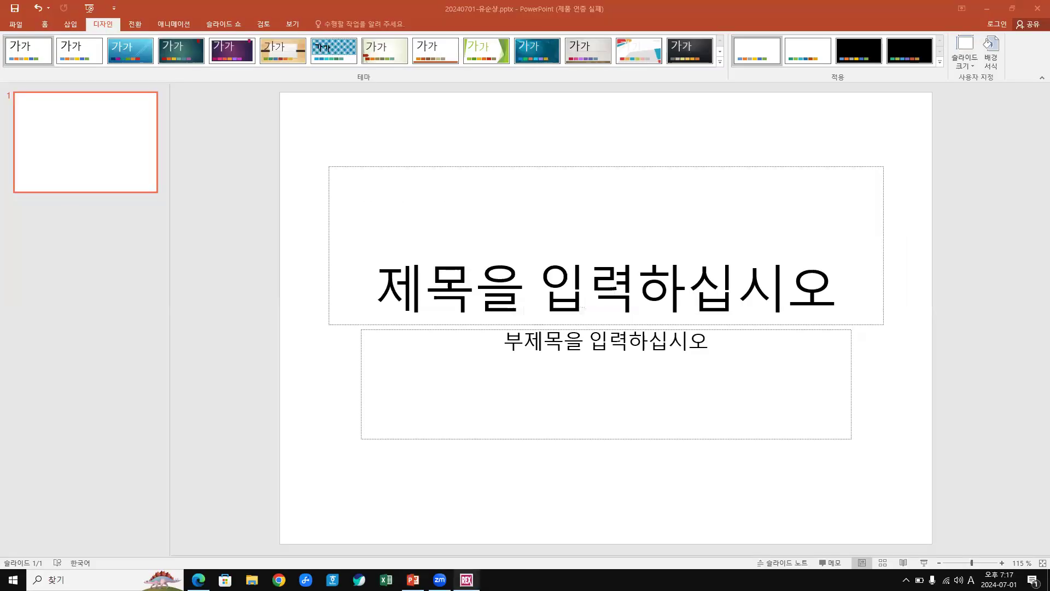
mouse_move(467, 580)
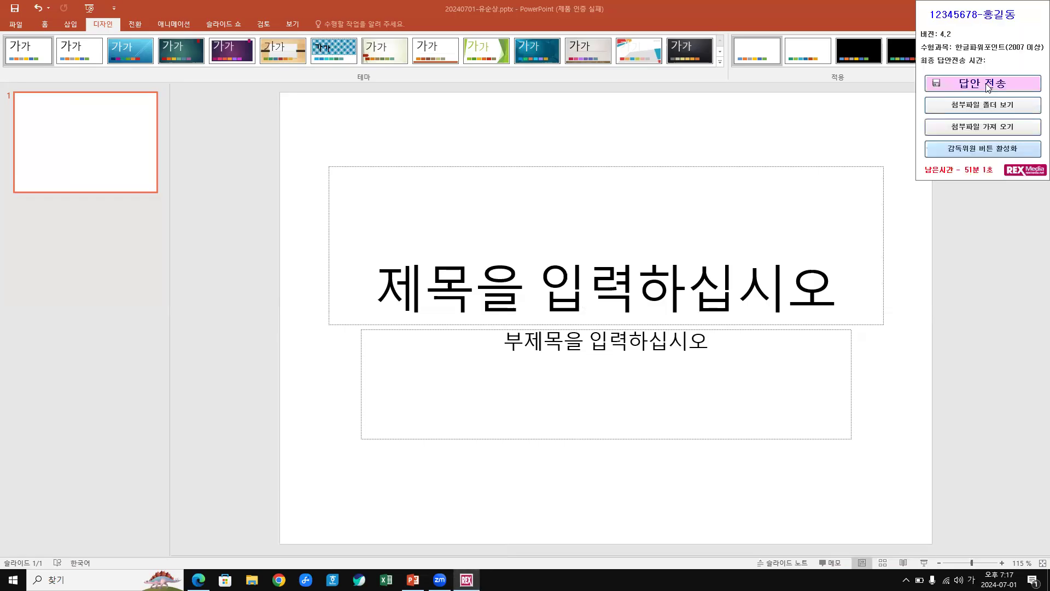
left_click(988, 86)
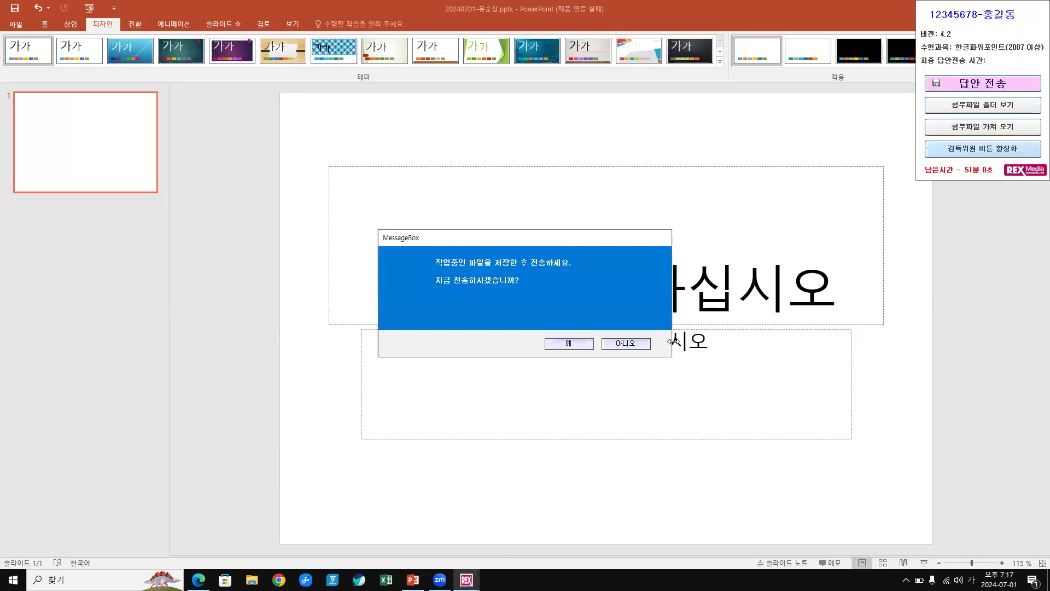
left_click(576, 344)
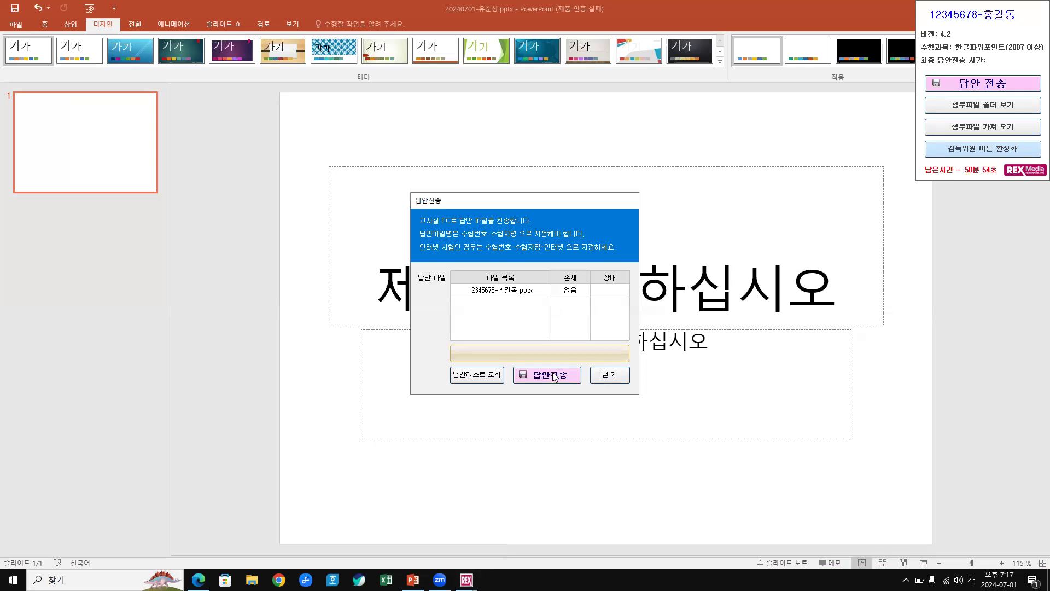
left_click(608, 375)
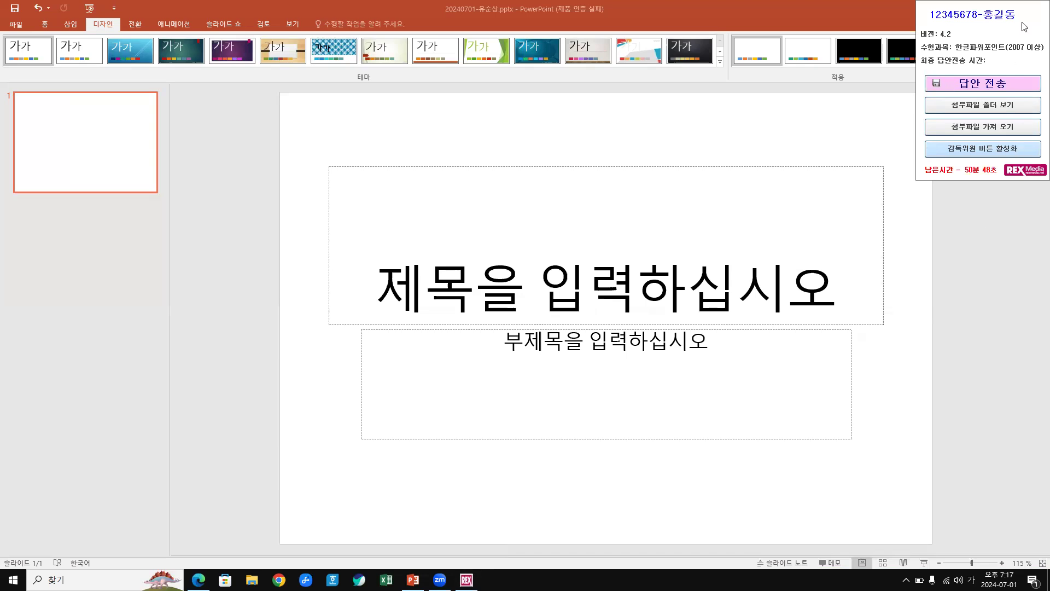
left_click(980, 156)
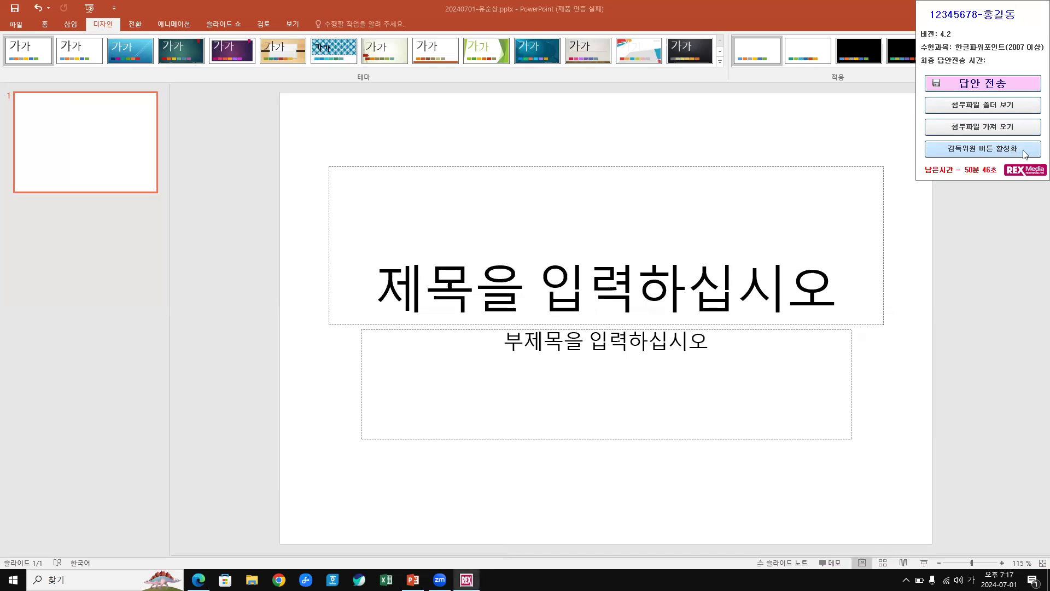
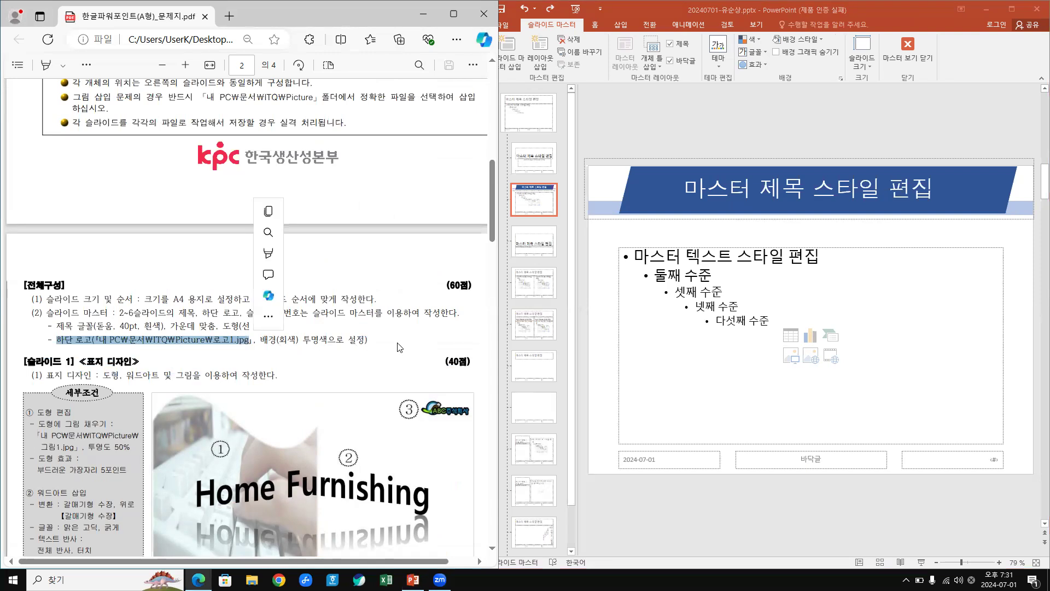
scroll(302, 268, "down", 7)
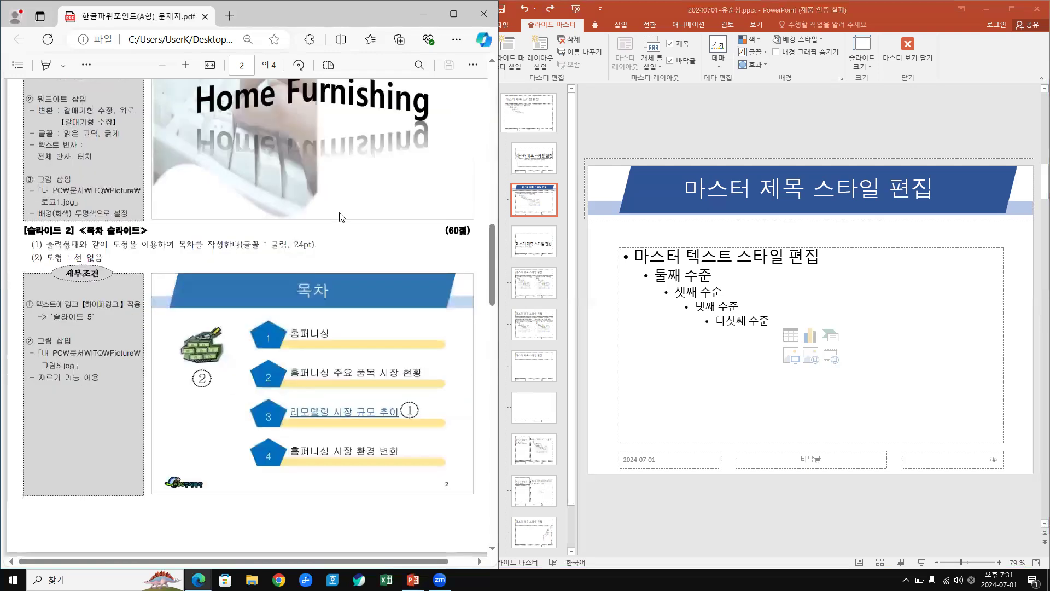
scroll(341, 217, "up", 4)
scroll(342, 216, "up", 1)
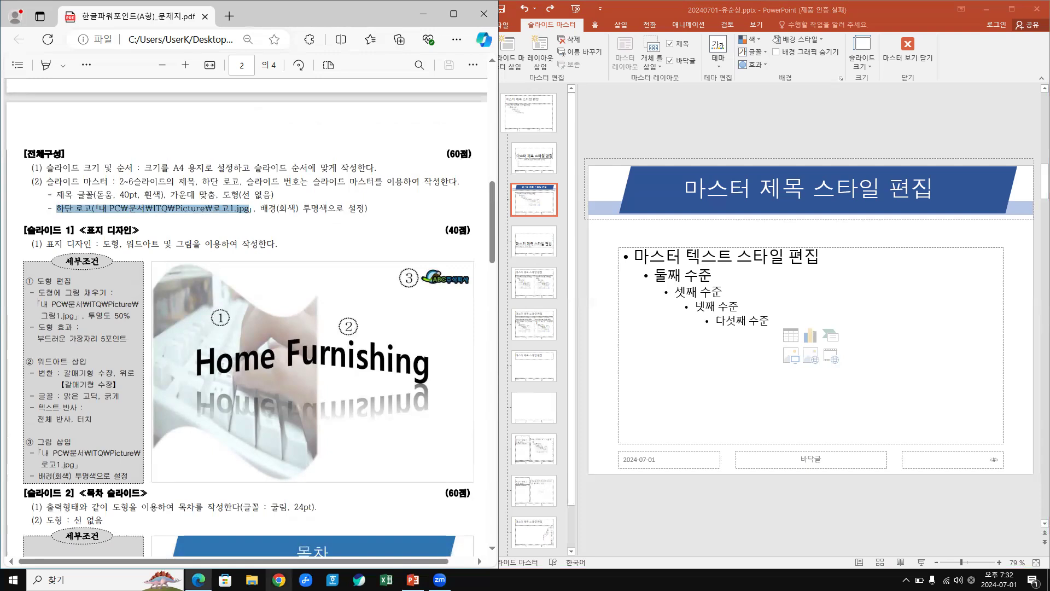
left_click(279, 580)
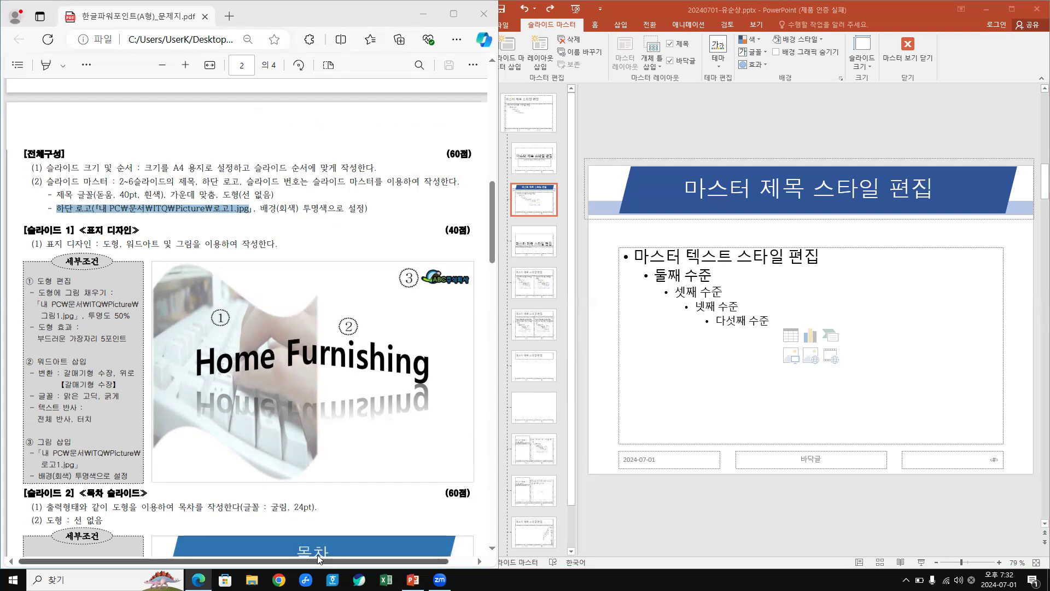
mouse_move(203, 576)
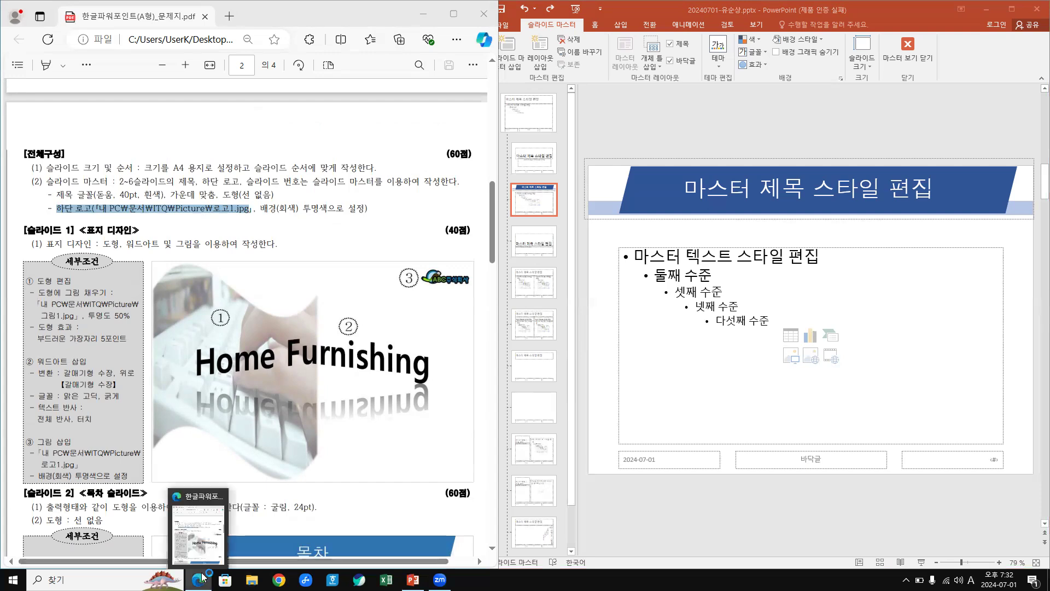
left_click(199, 523)
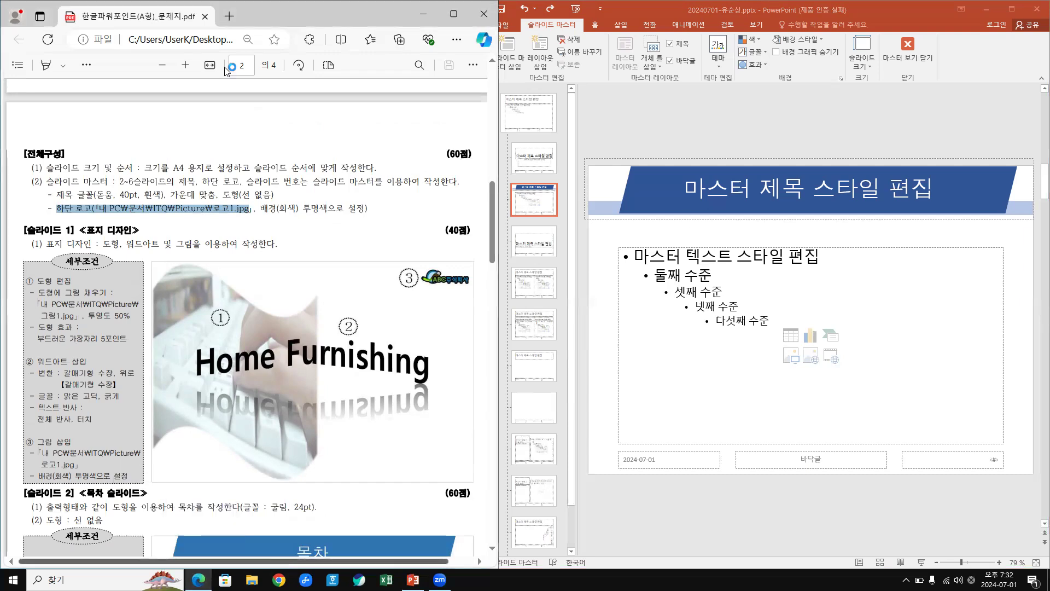
Open NAVER in a new tab and search for 영진닷컴.
left_click(230, 18)
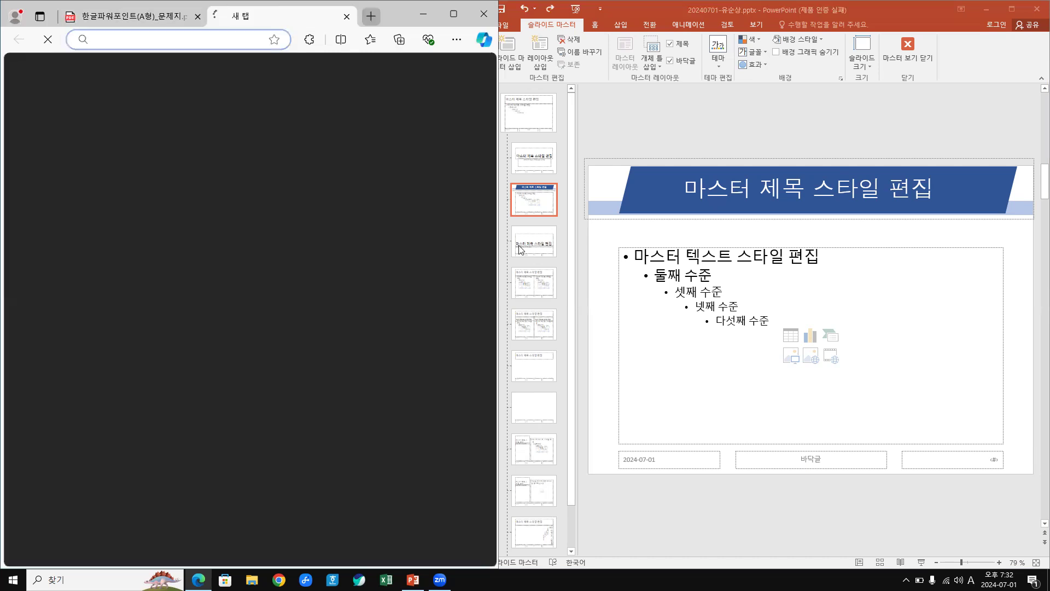
left_click(521, 249)
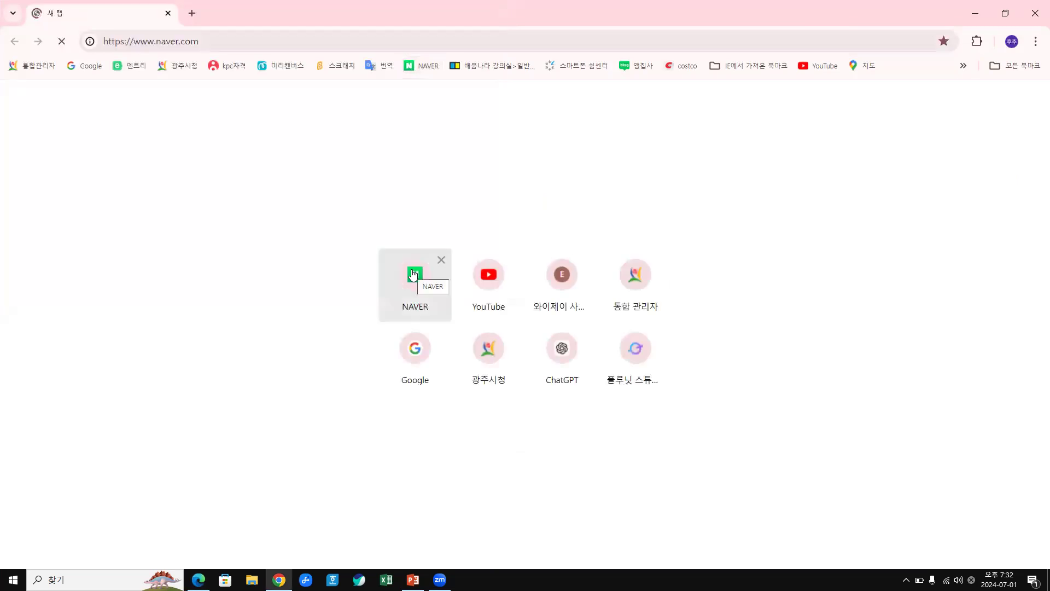
left_click(419, 277)
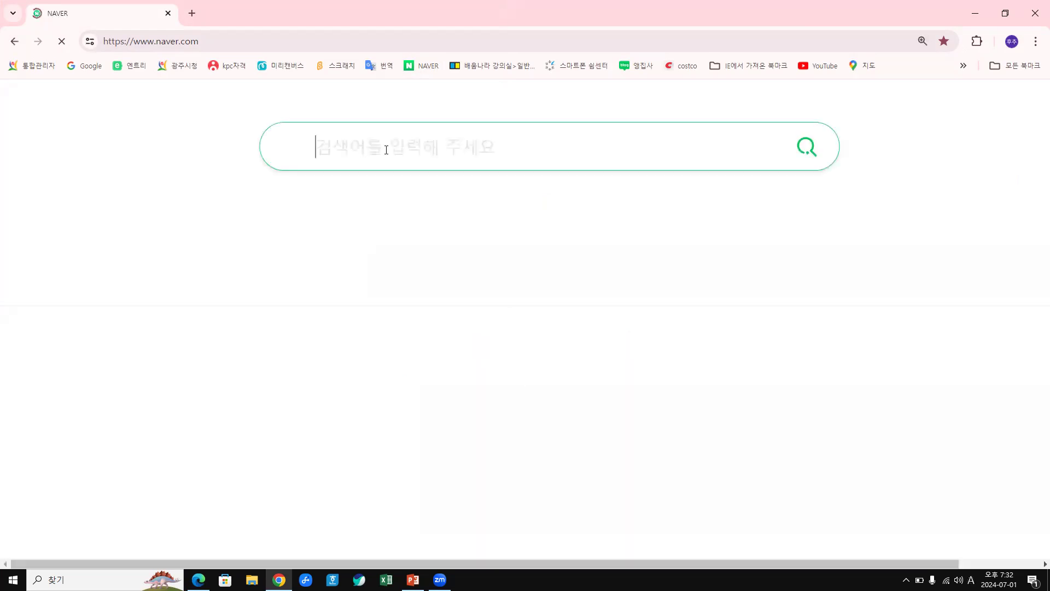
type("dud")
key("Hangul")
type("영진닷")
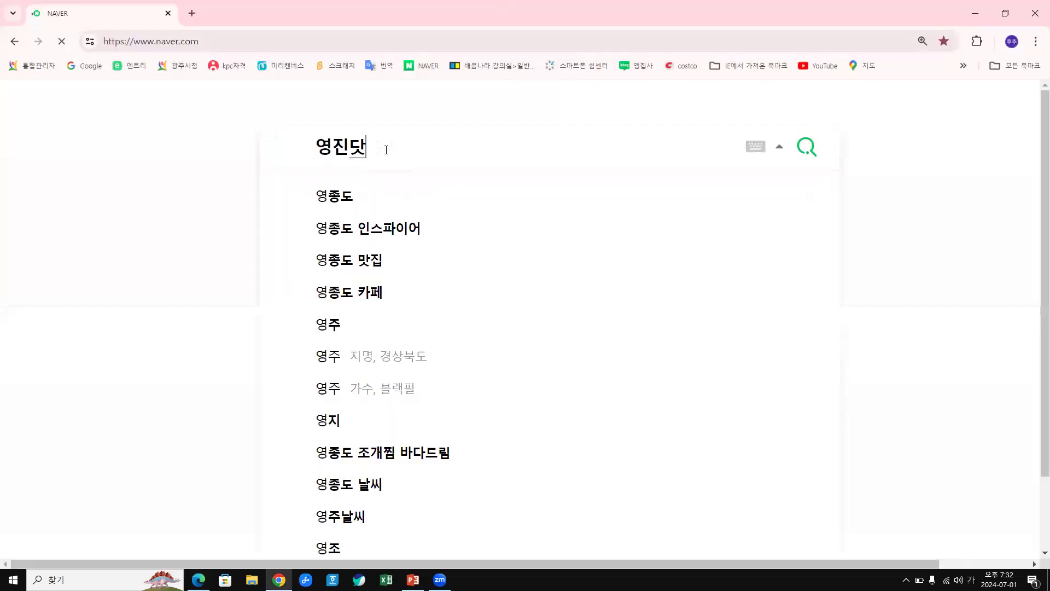
type("컴")
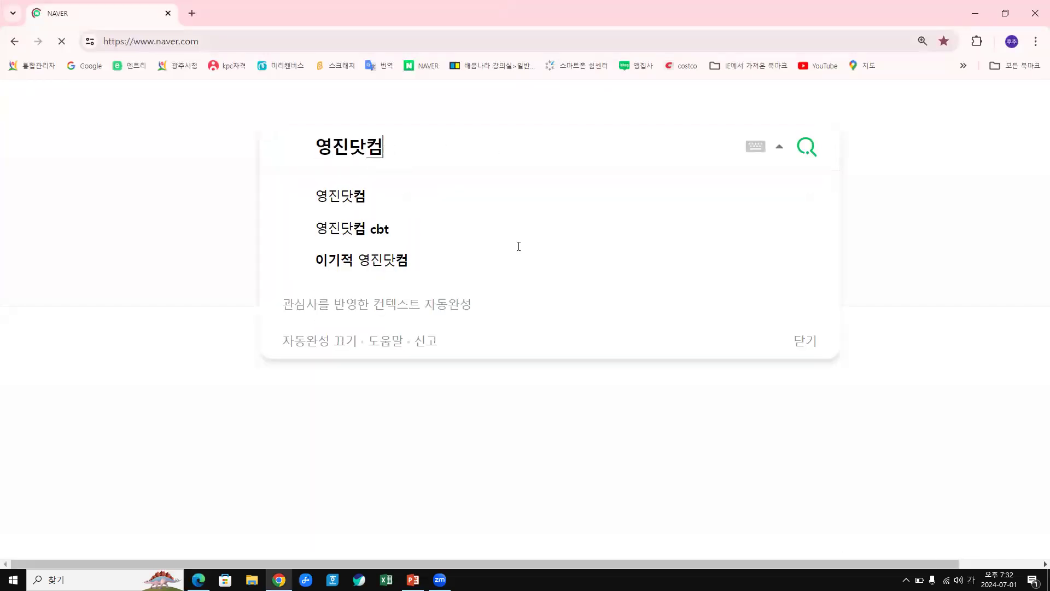
key("Return")
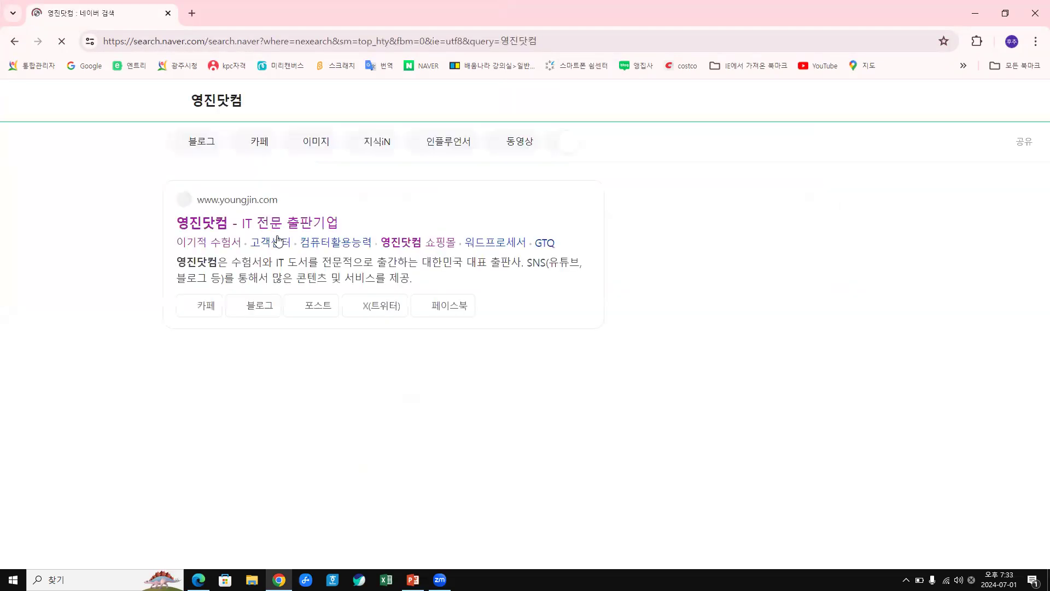
Open the 영진닷컴 official site, go to its 이기적 exam-book site, and reach the 자료실 ITQ menu.
left_click(196, 227)
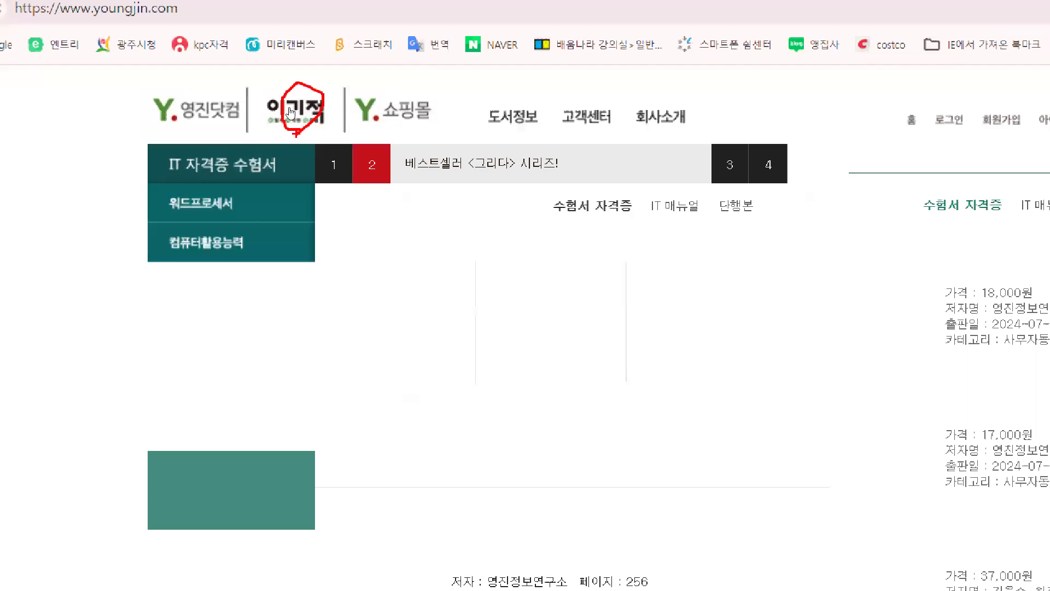
left_click(291, 112)
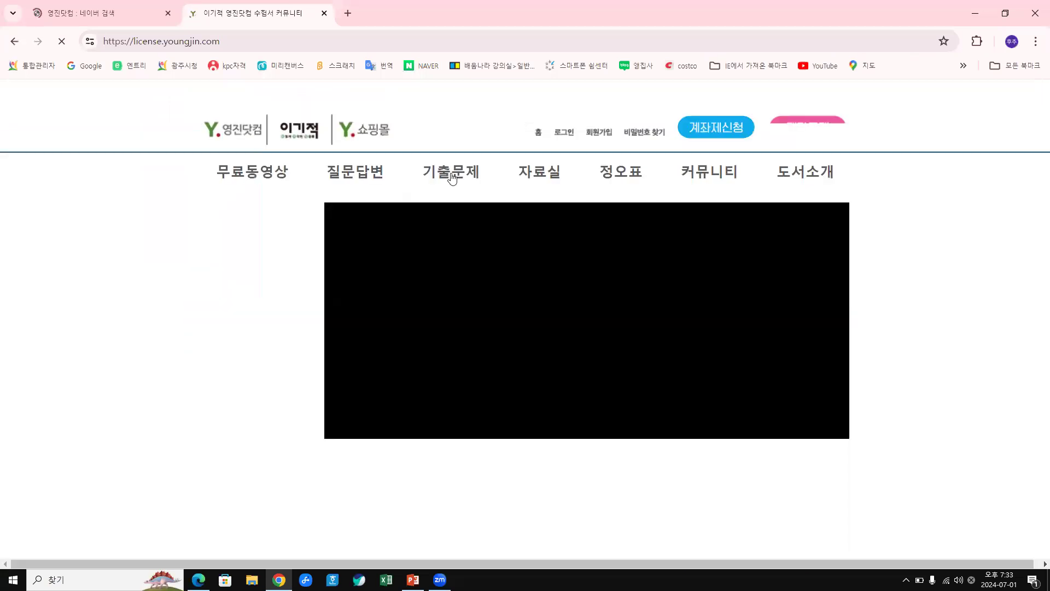
mouse_move(452, 176)
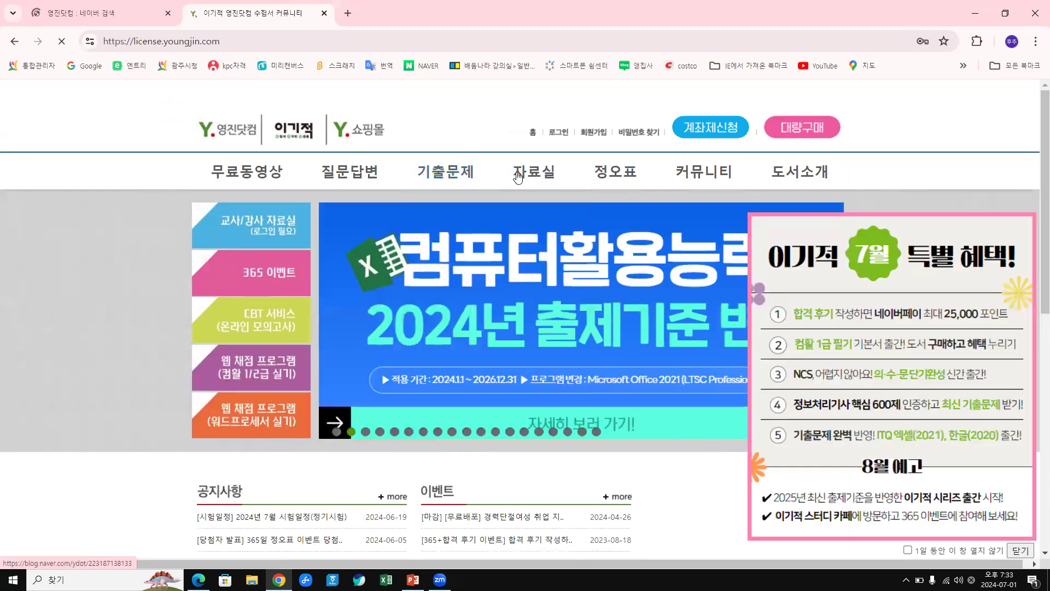
mouse_move(519, 177)
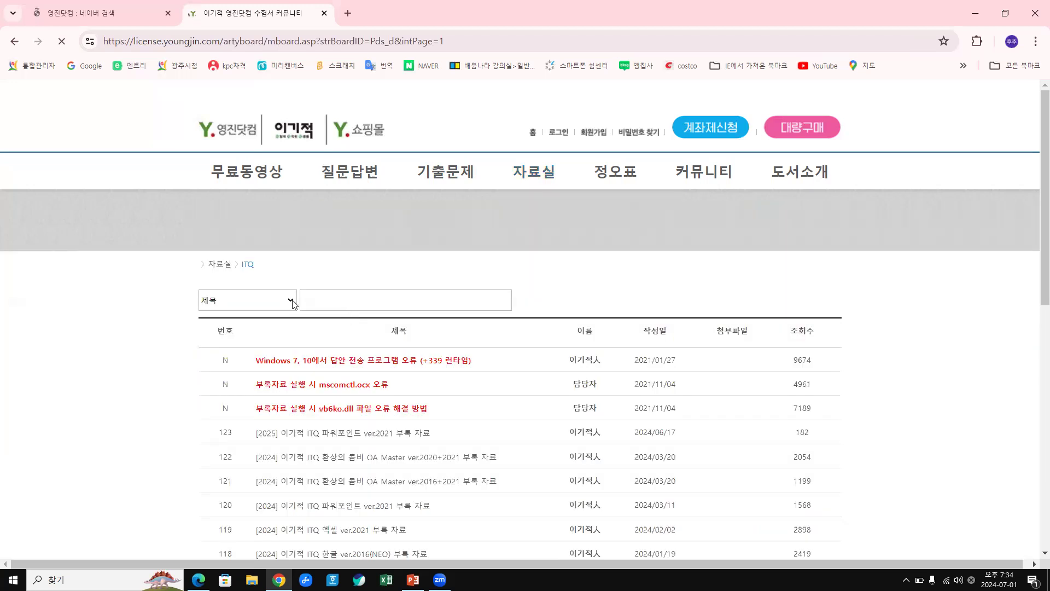
Search the ITQ board for itq and open the [2025] 이기적 ITQ 파워포인트 ver.2021 부록 자료 post.
left_click(294, 304)
left_click(329, 300)
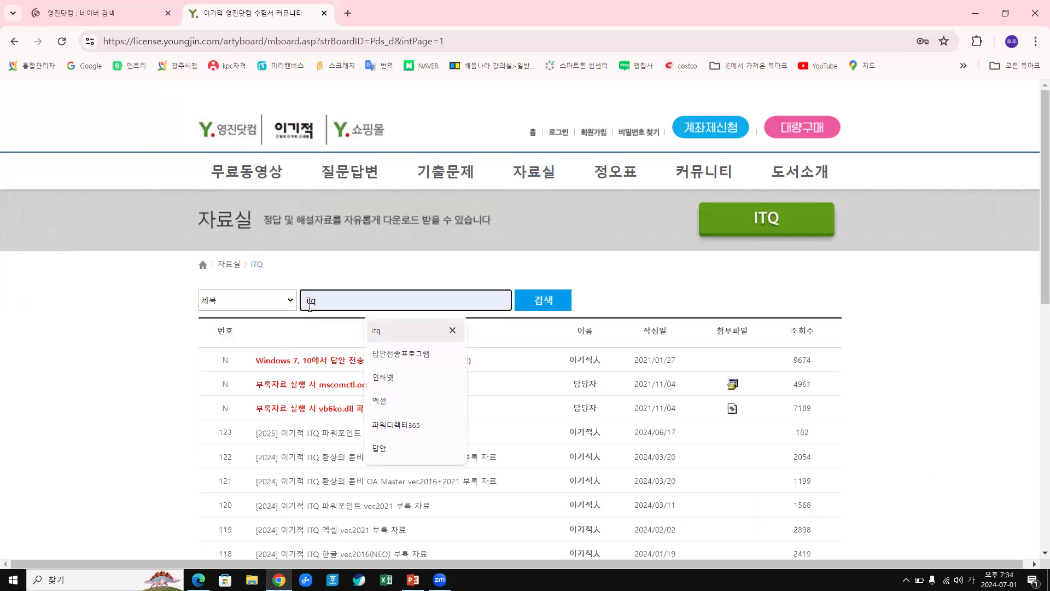
left_click(378, 333)
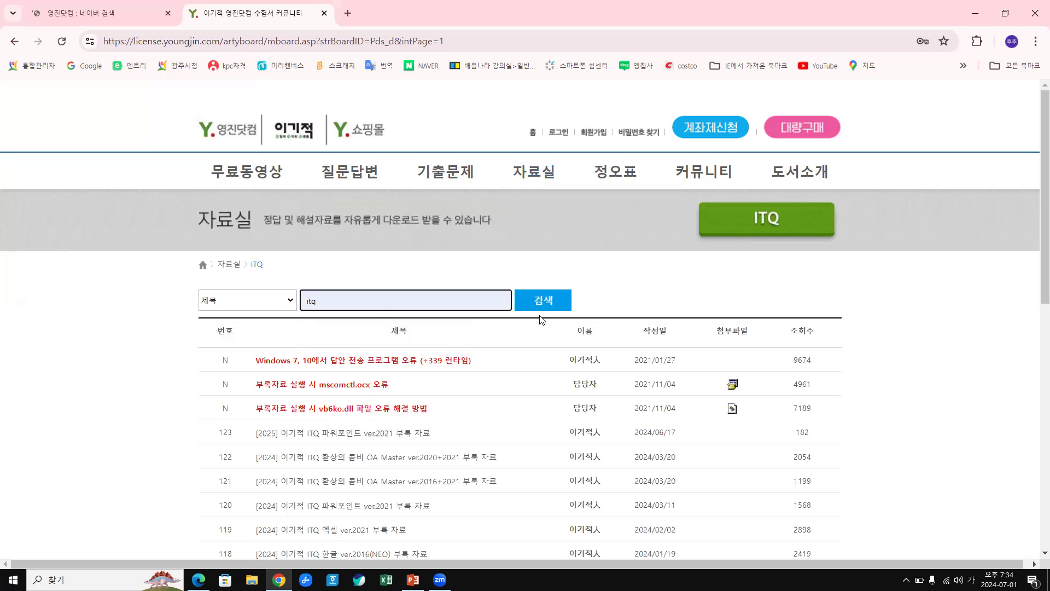
left_click(544, 300)
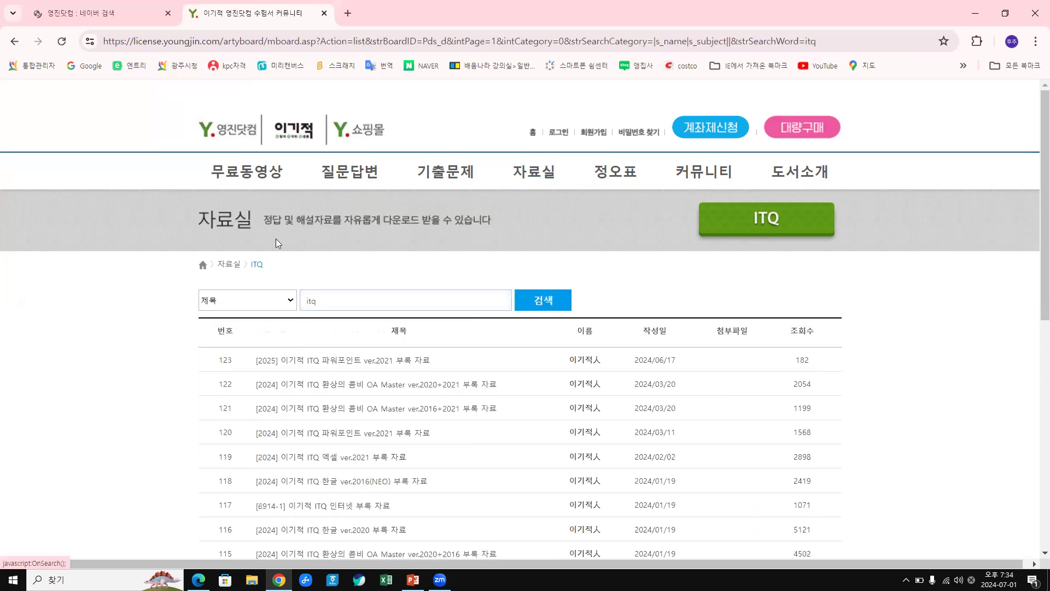
scroll(272, 236, "down", 2)
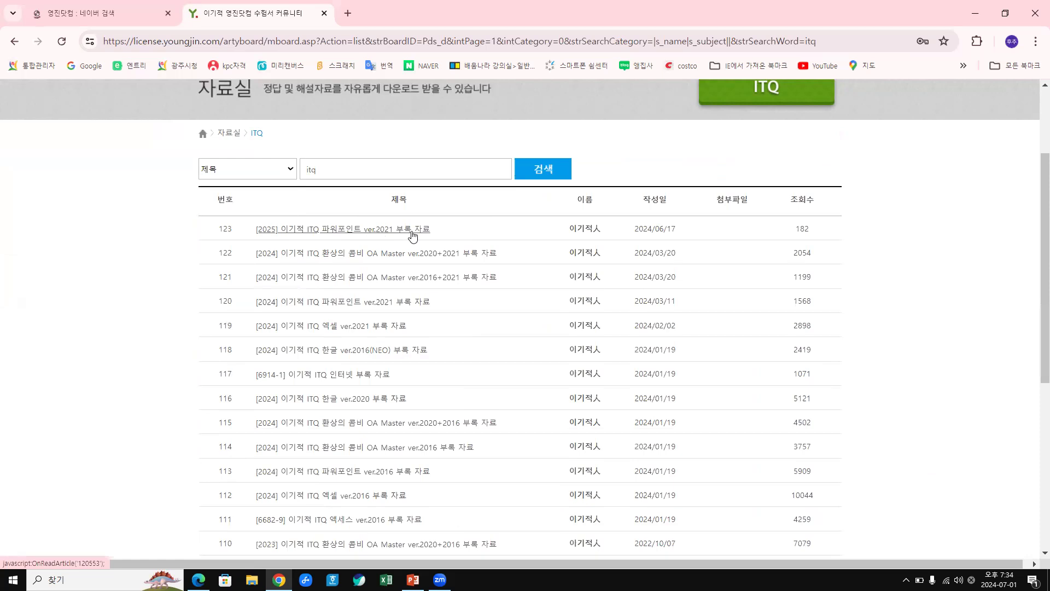
left_click(368, 232)
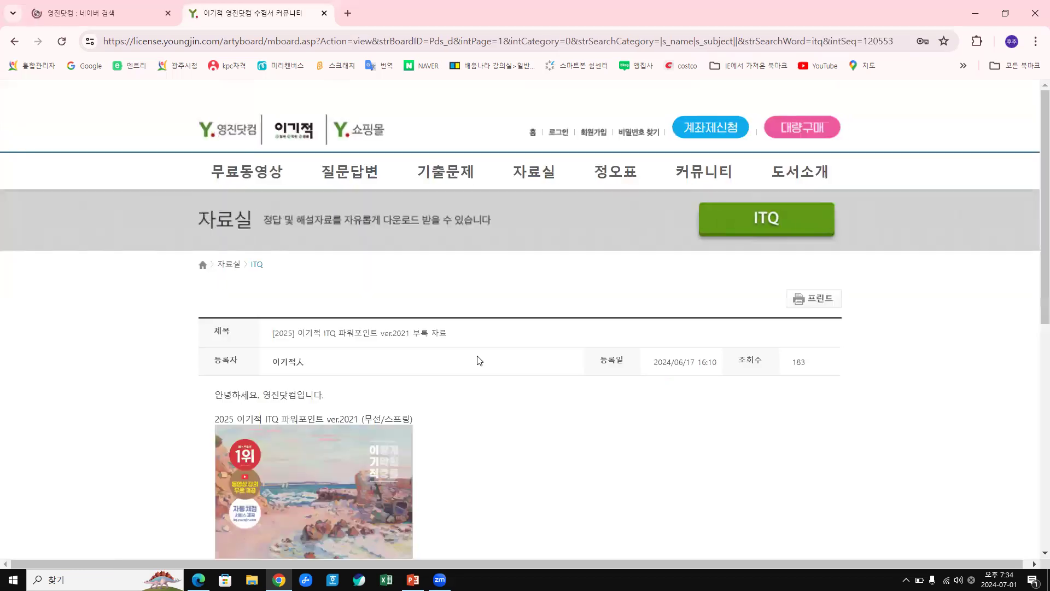
scroll(469, 353, "down", 7)
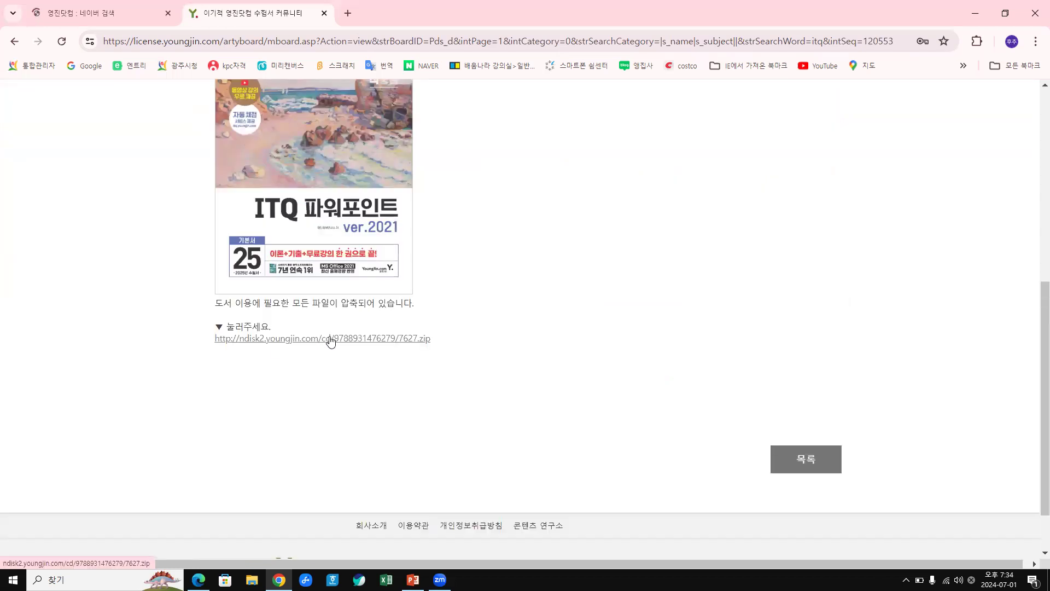
Download the post's 7627.zip supplement archive.
left_click(331, 340)
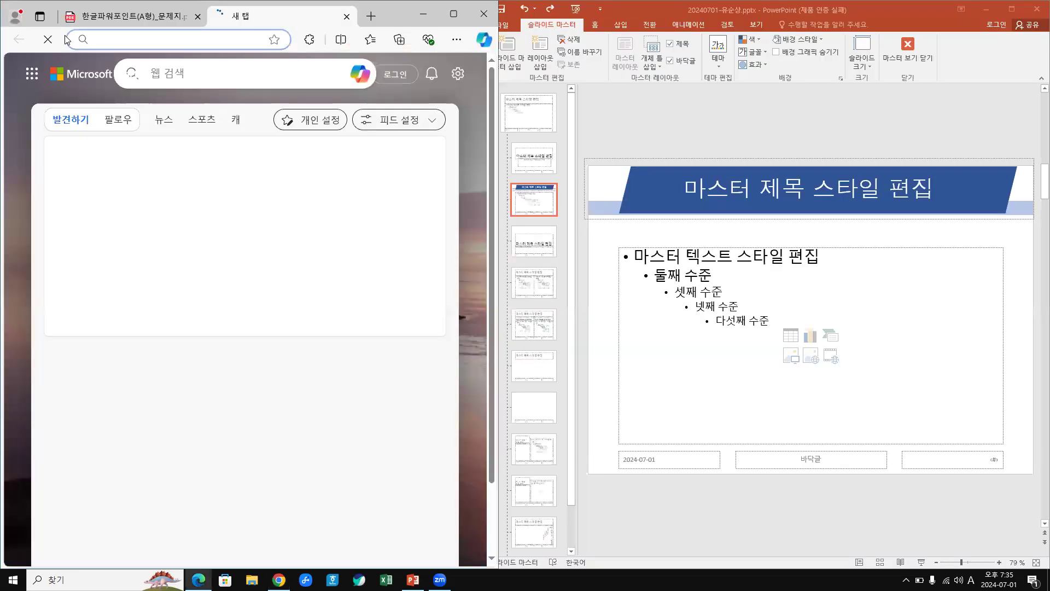
Close Edge's empty 새 탭 tab and minimize the browser.
left_click(346, 17)
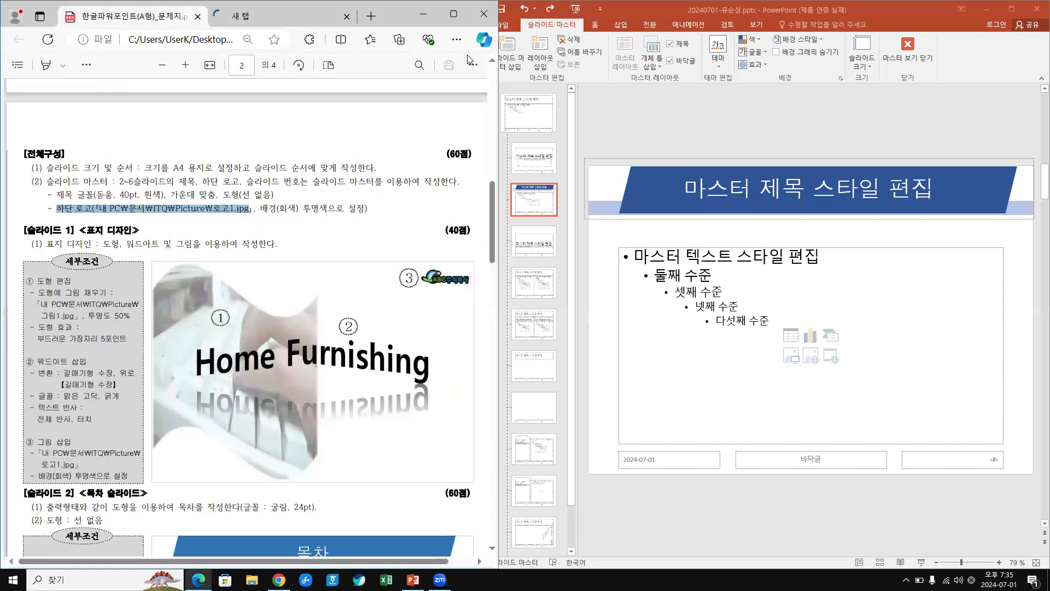
left_click(425, 13)
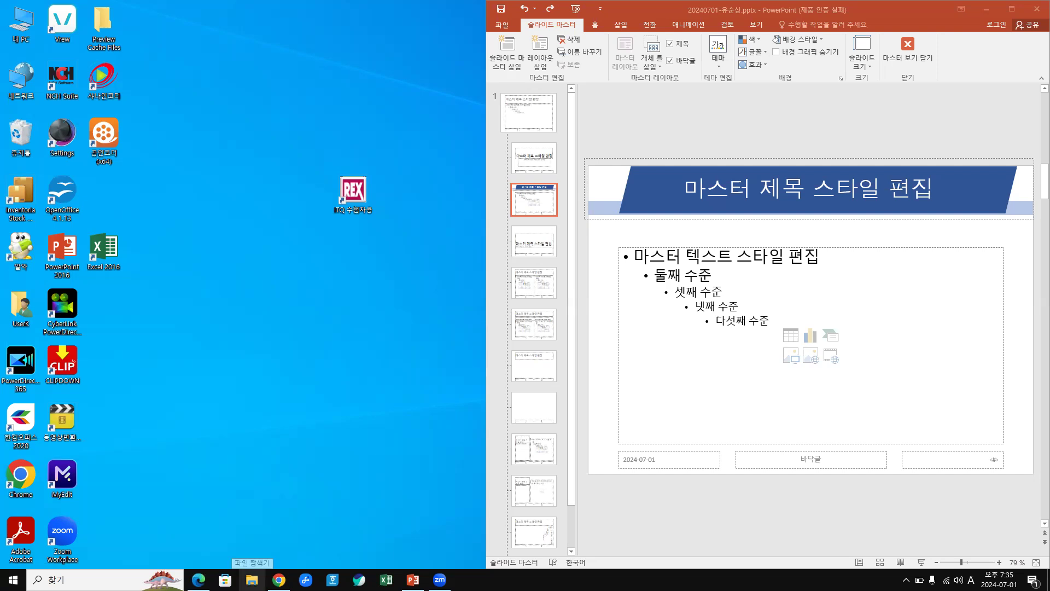
Browse File Explorer from Downloads to Documents\ITQ\Picture, then close that window.
left_click(251, 580)
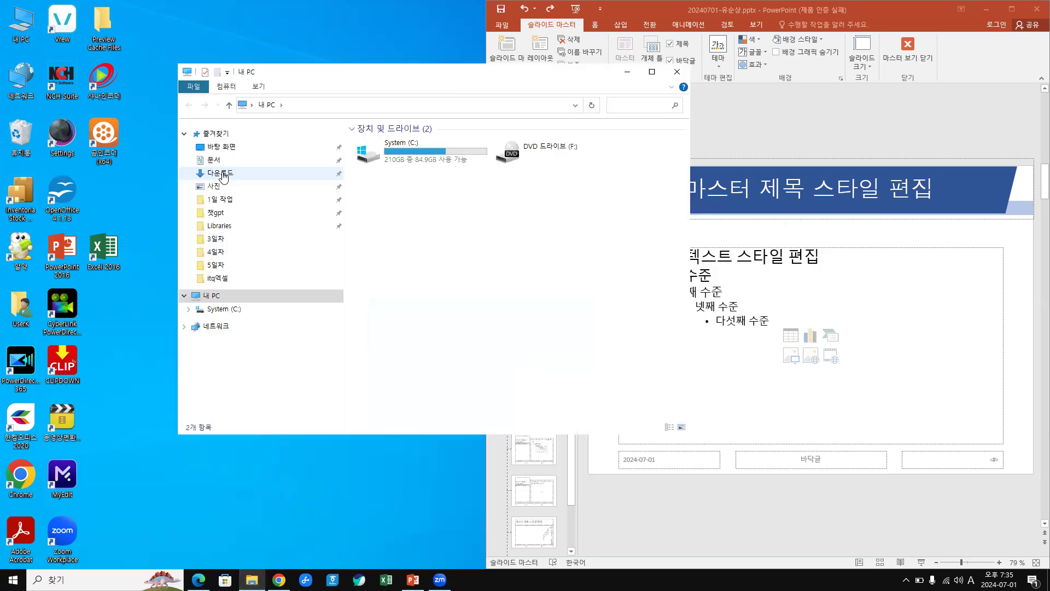
left_click(223, 175)
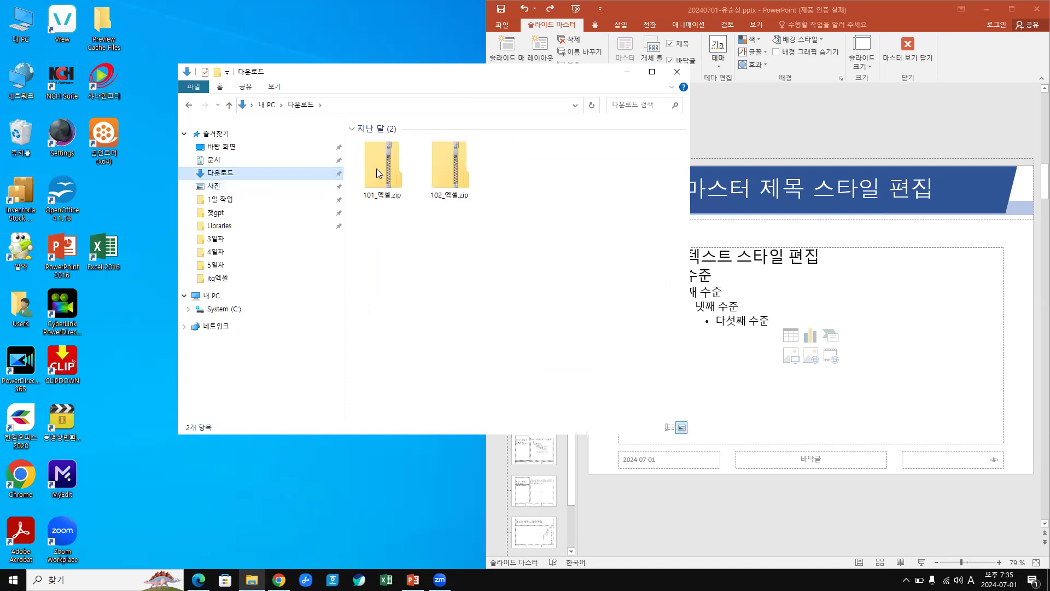
left_click(392, 158)
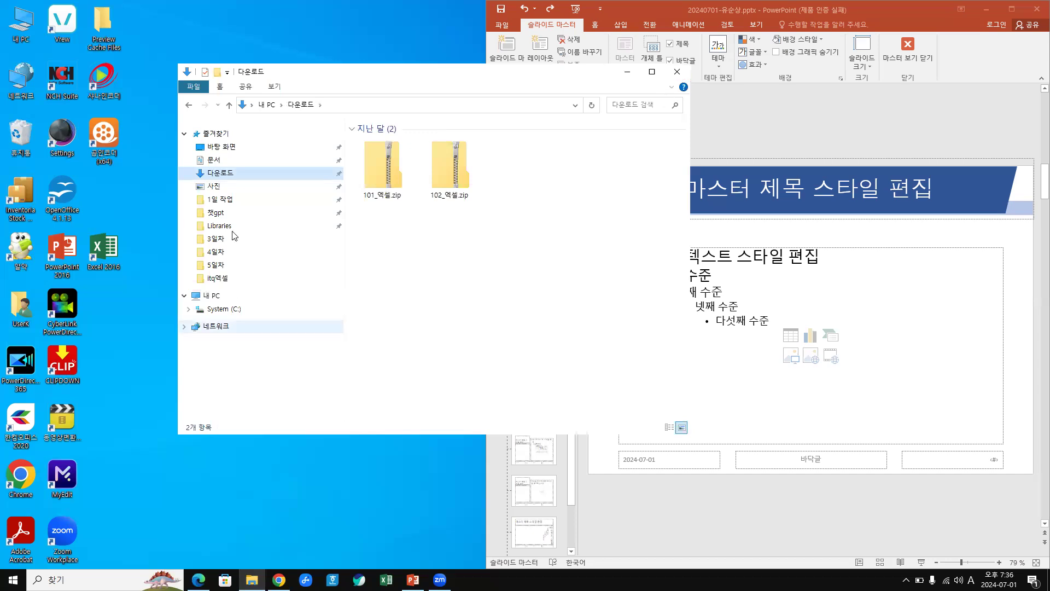
left_click(220, 160)
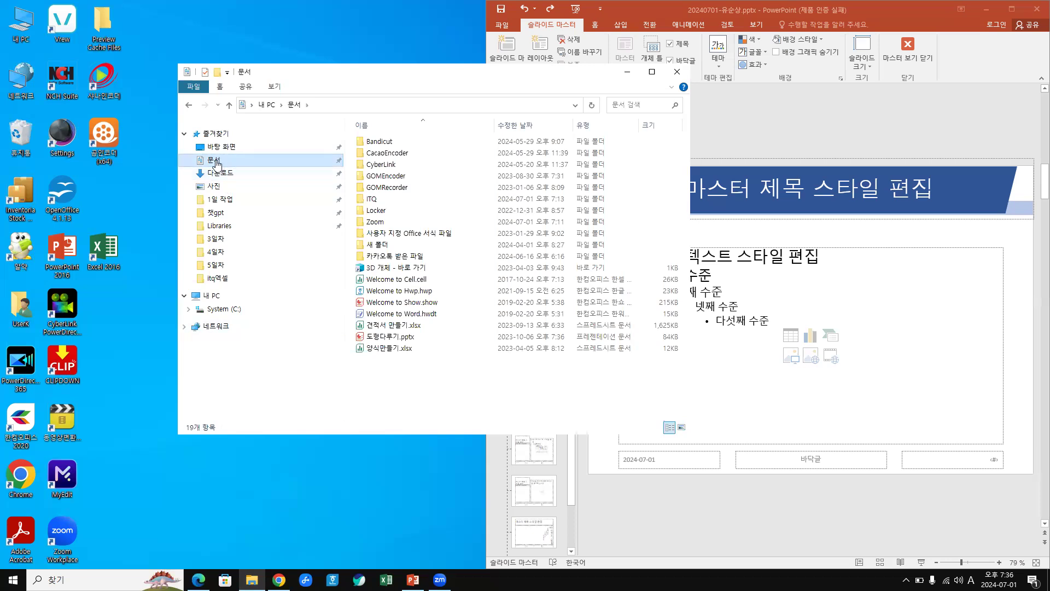
left_click(374, 203)
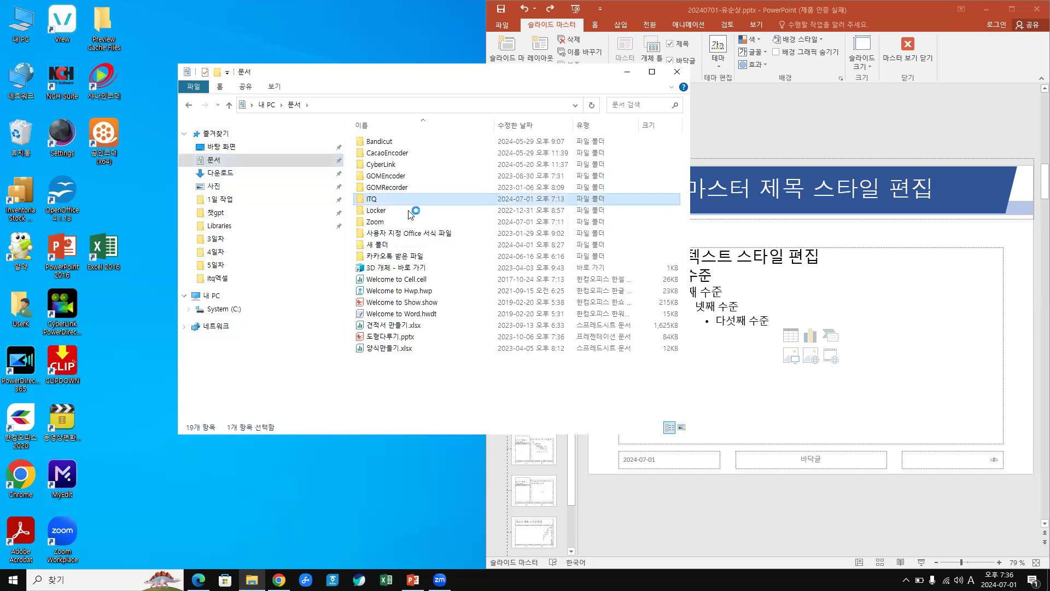
key("Return")
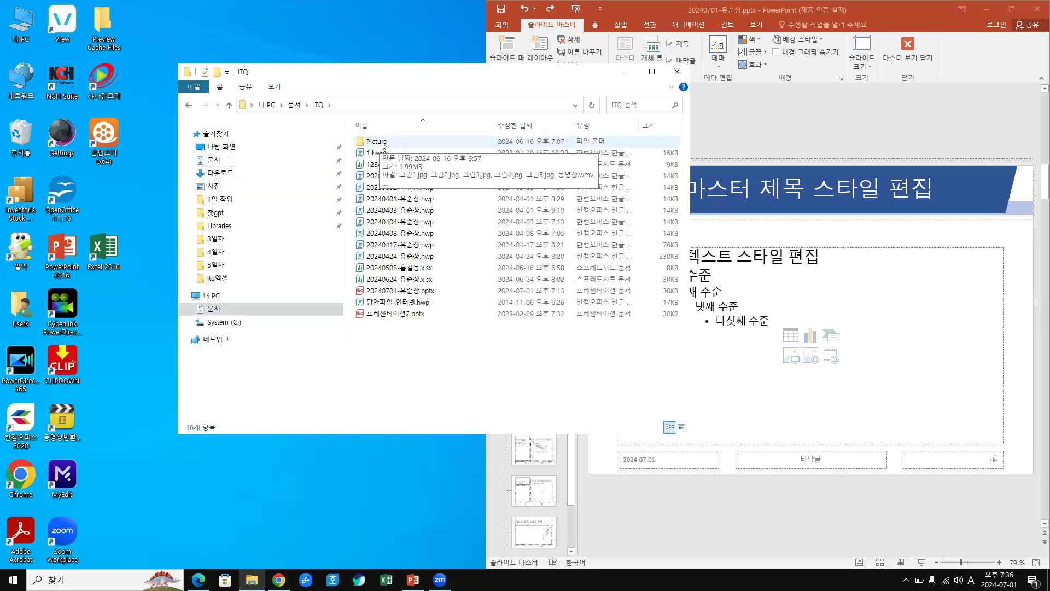
double_click(381, 143)
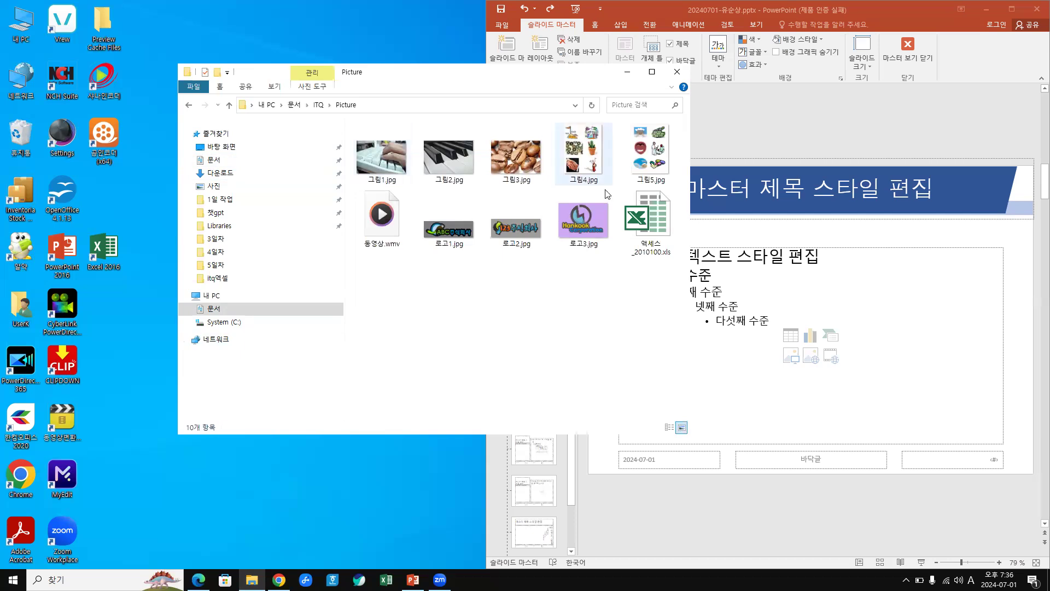
left_click(679, 74)
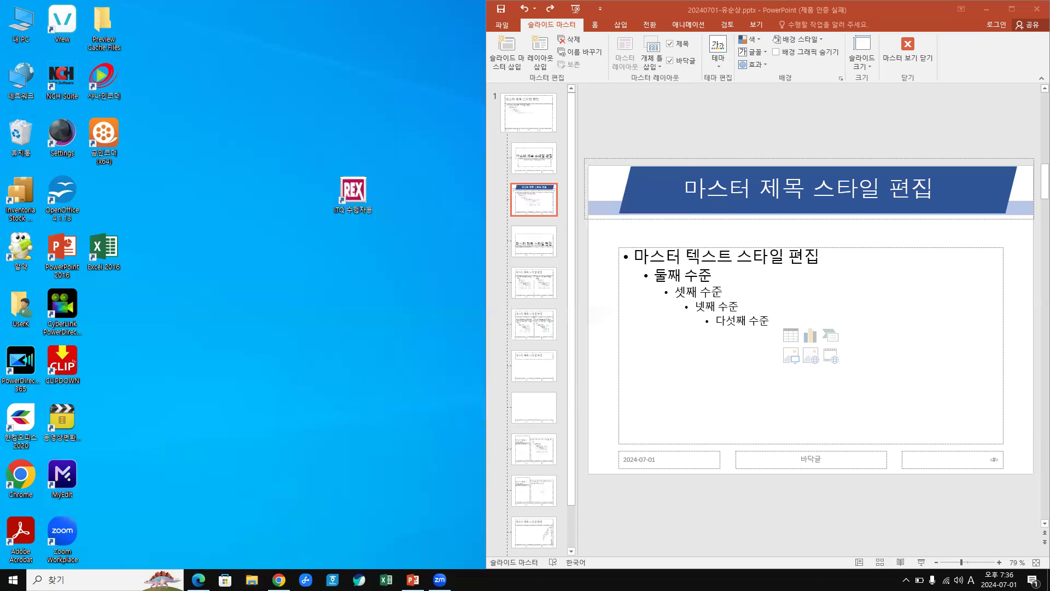
Bring the exam PDF in Edge back up from the taskbar.
mouse_move(278, 580)
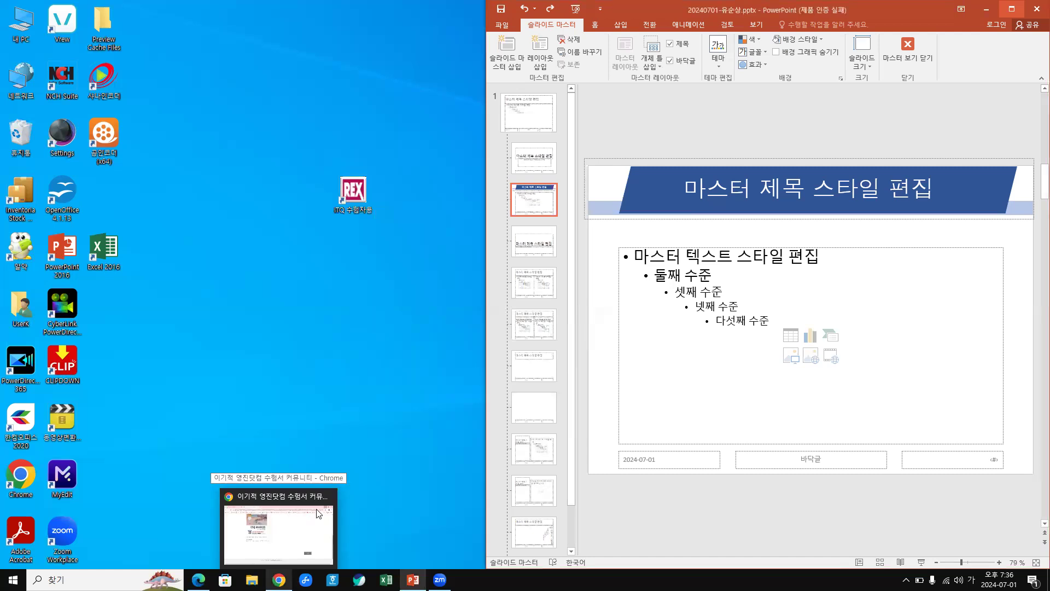
mouse_move(328, 496)
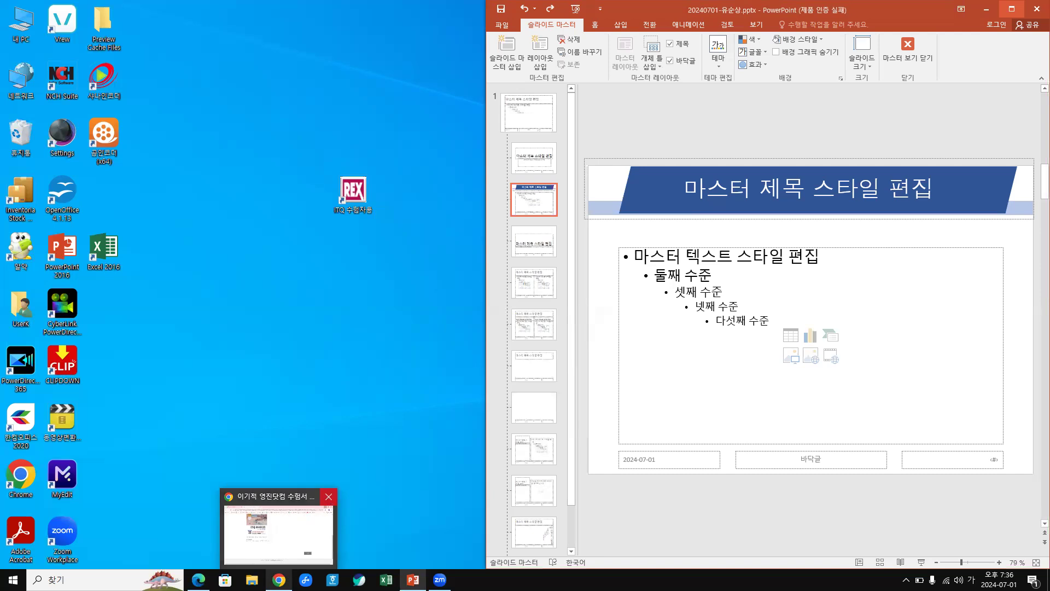
left_click(328, 496)
With the exam PDF alongside, select and delete the slide master's date and footer boxes.
mouse_move(198, 580)
left_click(200, 538)
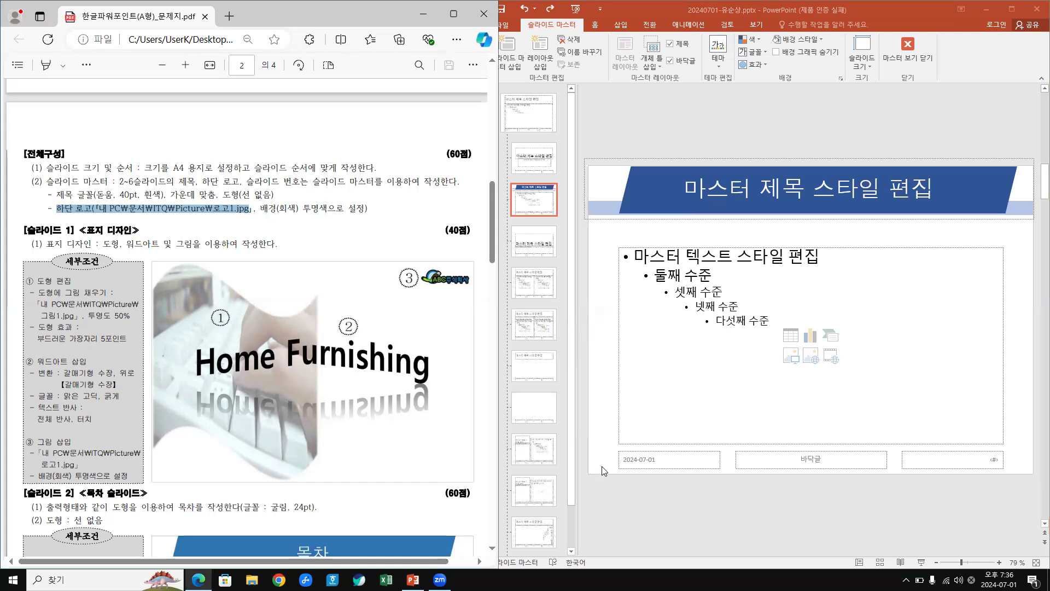
left_click(708, 480)
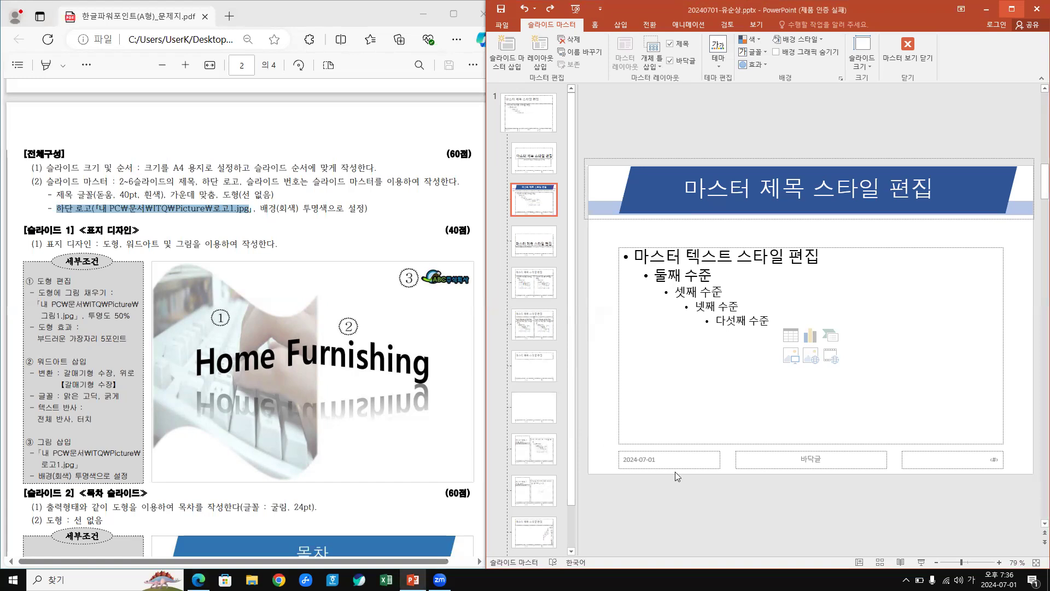
left_click_drag(859, 478, 895, 477)
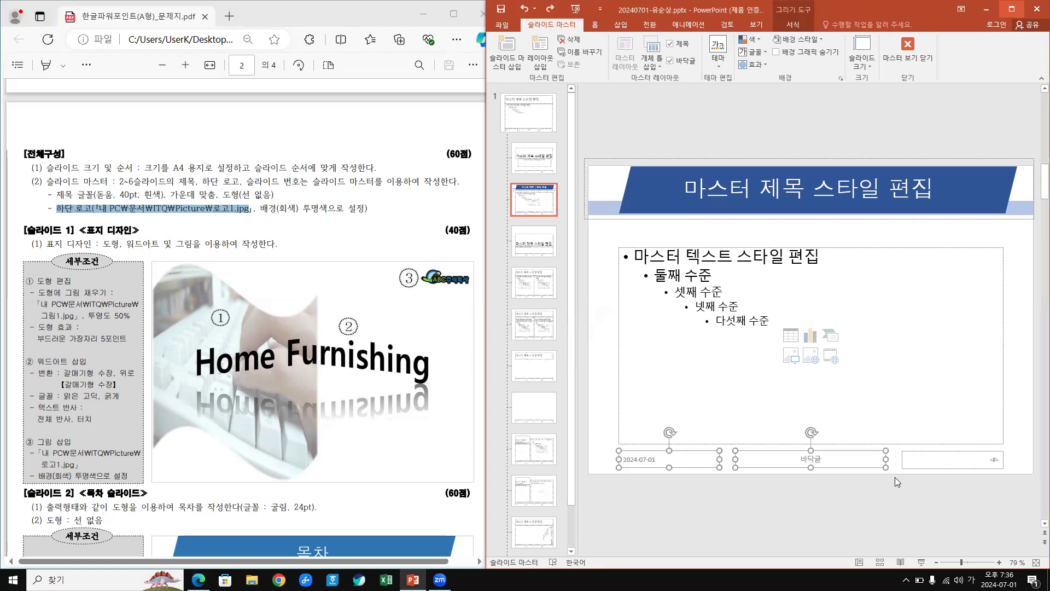
key("Delete")
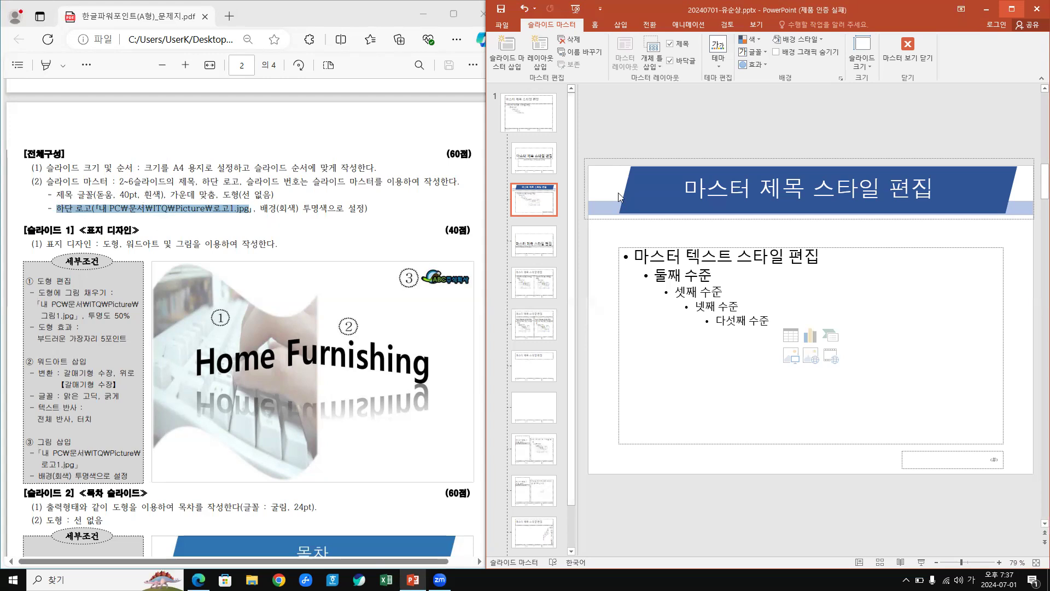
Insert 로고1.jpg from Documents\ITQ\Picture into the slide master layout.
left_click(622, 25)
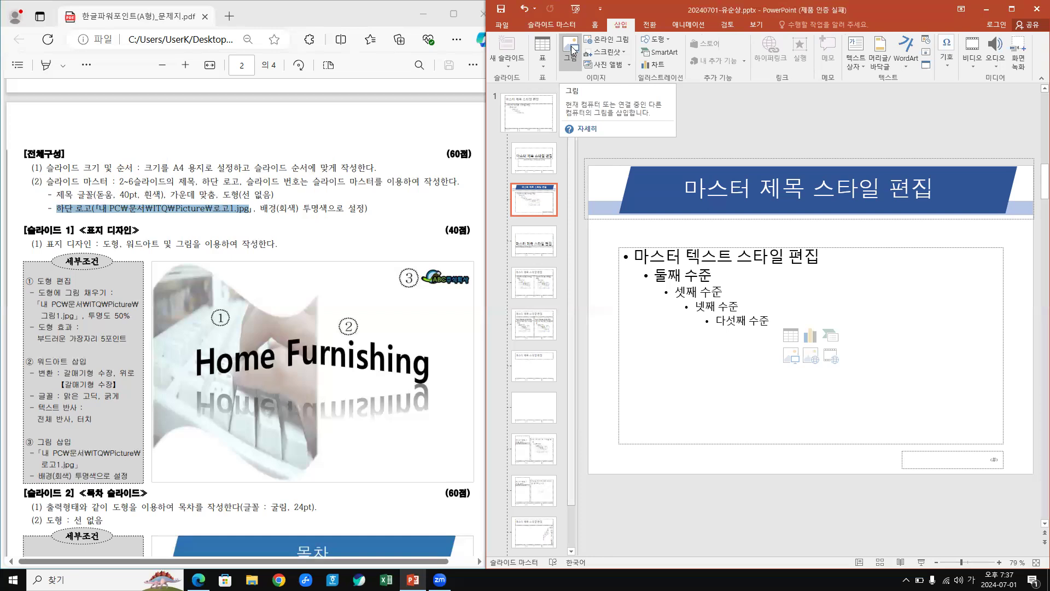
left_click(572, 49)
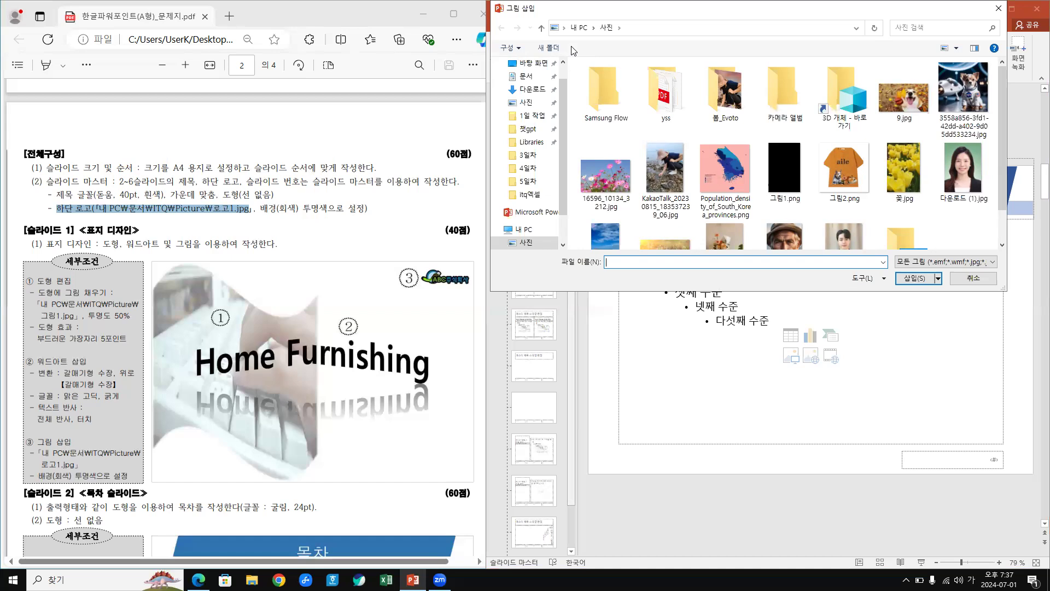
left_click(578, 119)
left_click(525, 78)
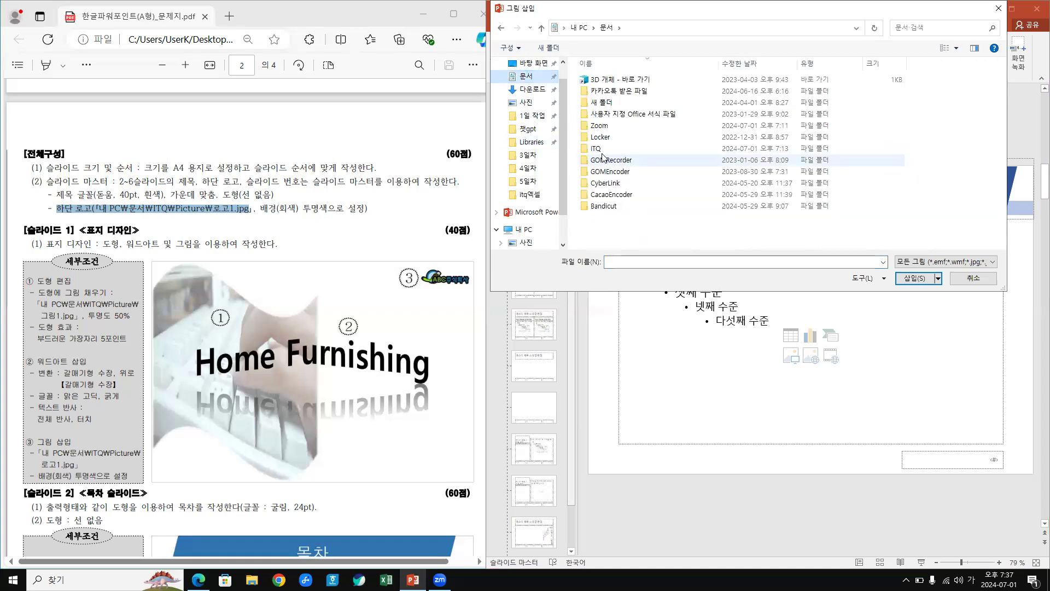
double_click(602, 155)
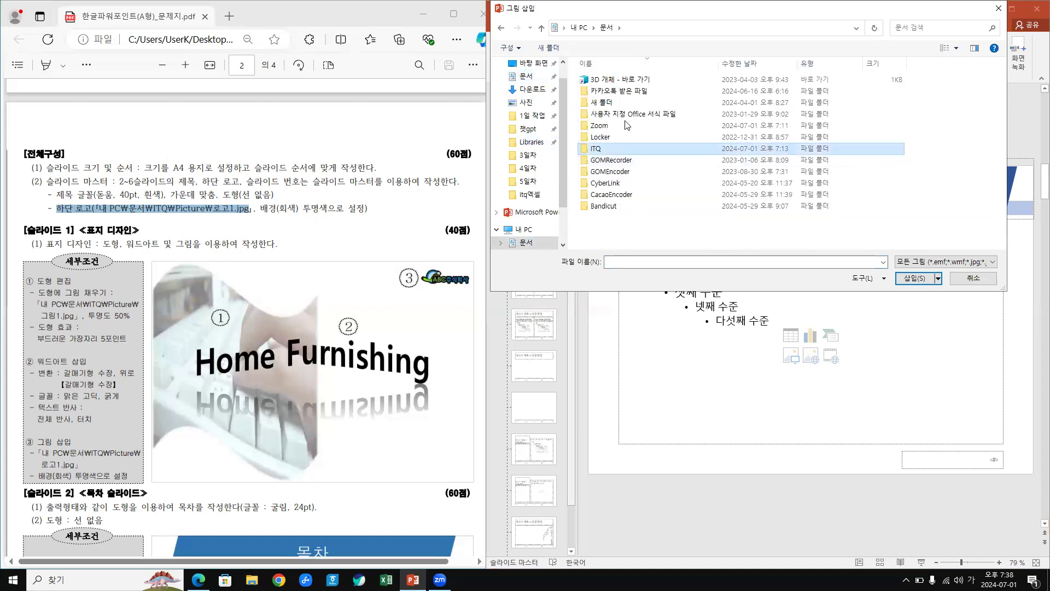
double_click(605, 81)
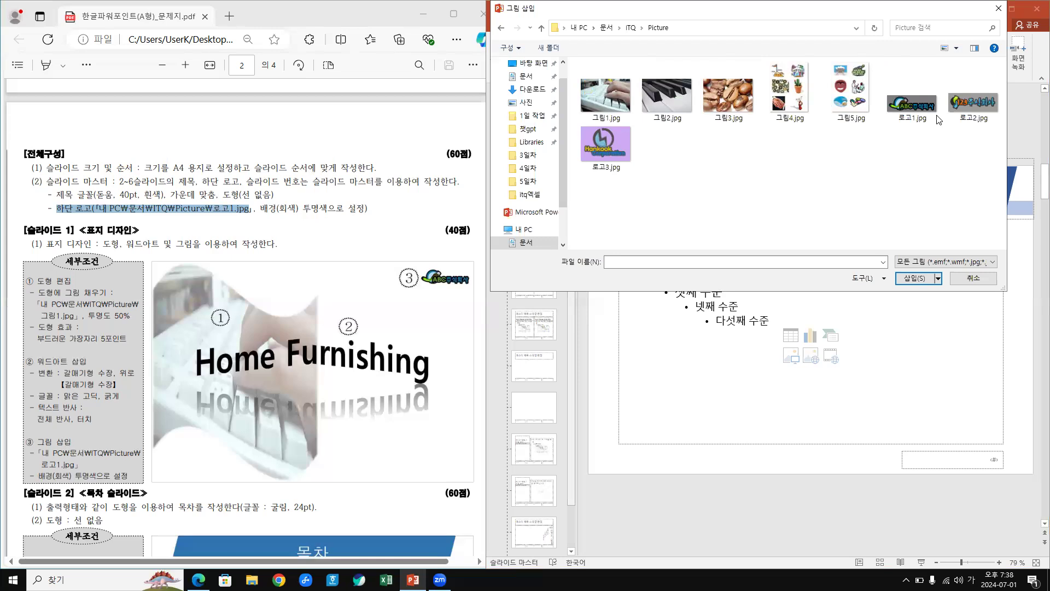
left_click(919, 109)
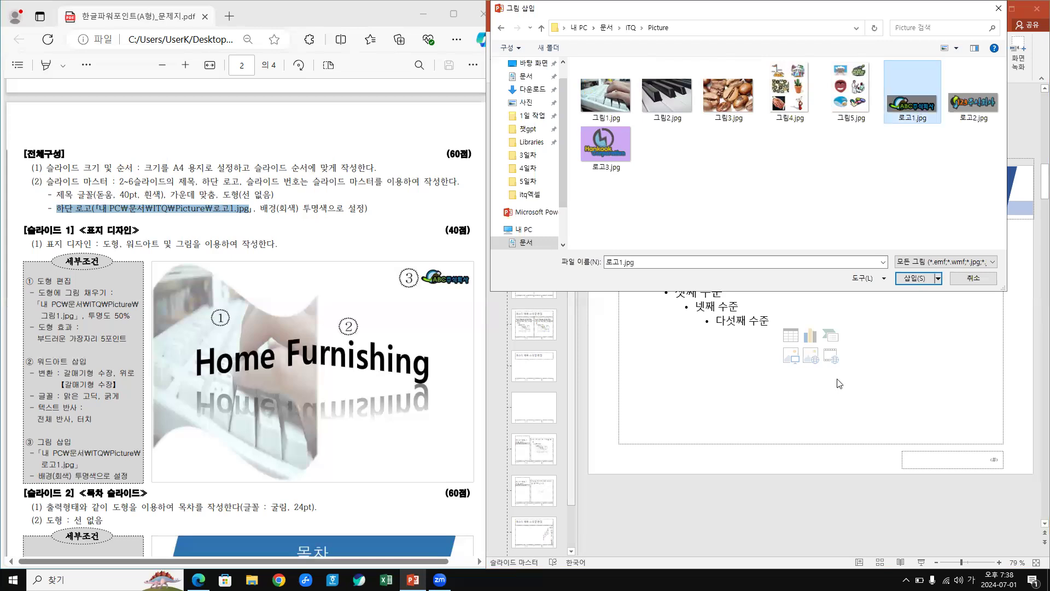
key("Return")
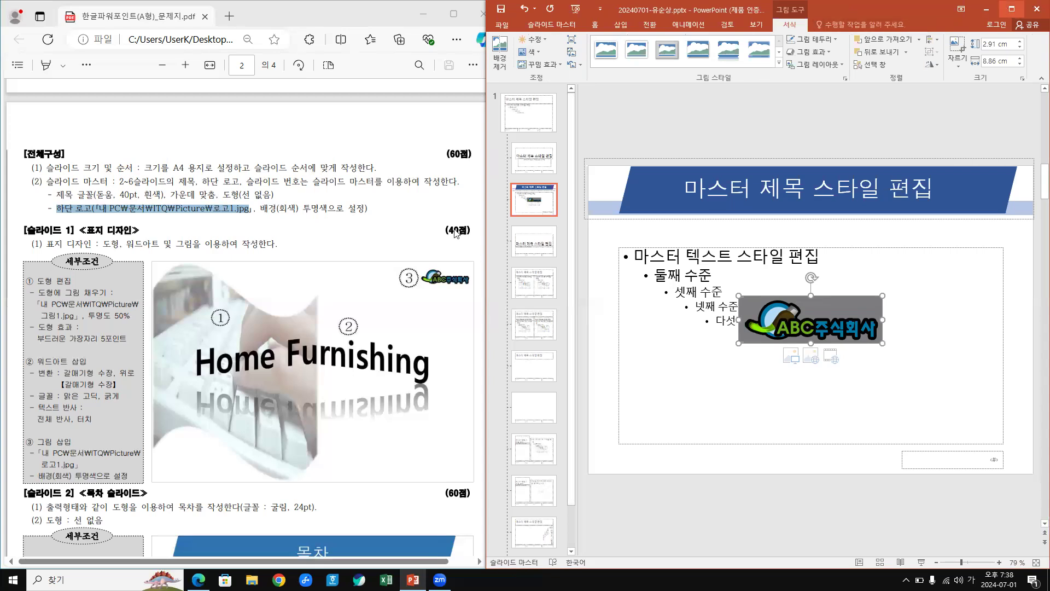
Maximize PowerPoint and apply Set Transparent Color to the logo's grey background.
left_click(1010, 12)
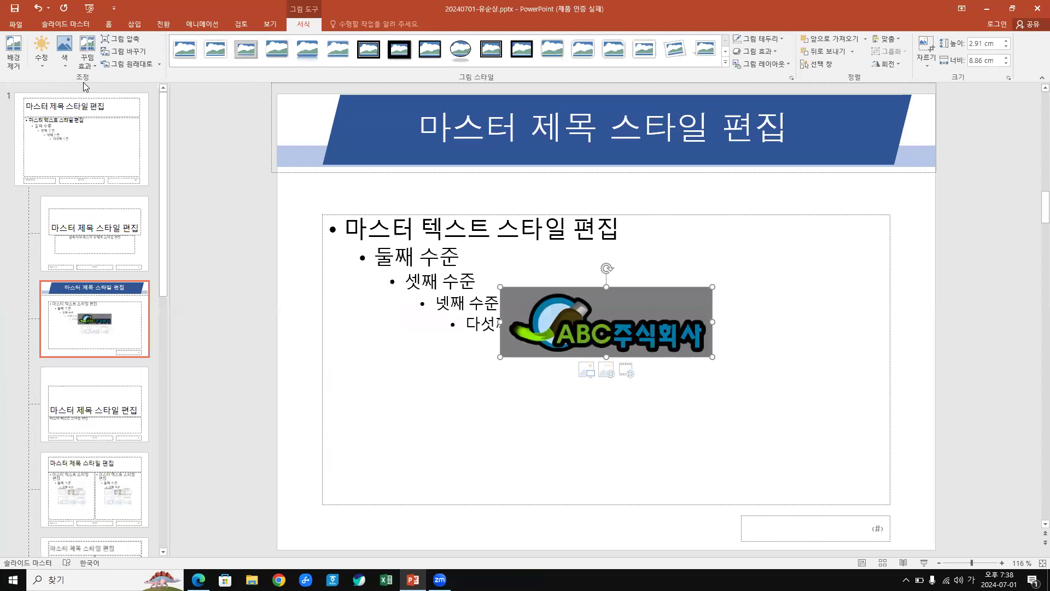
left_click(65, 59)
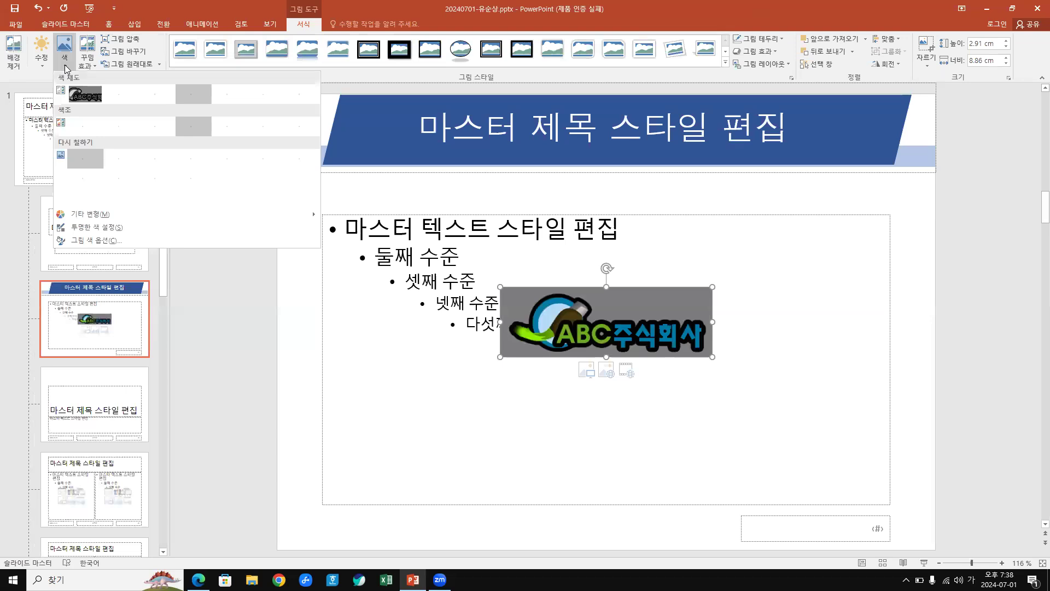
left_click(96, 227)
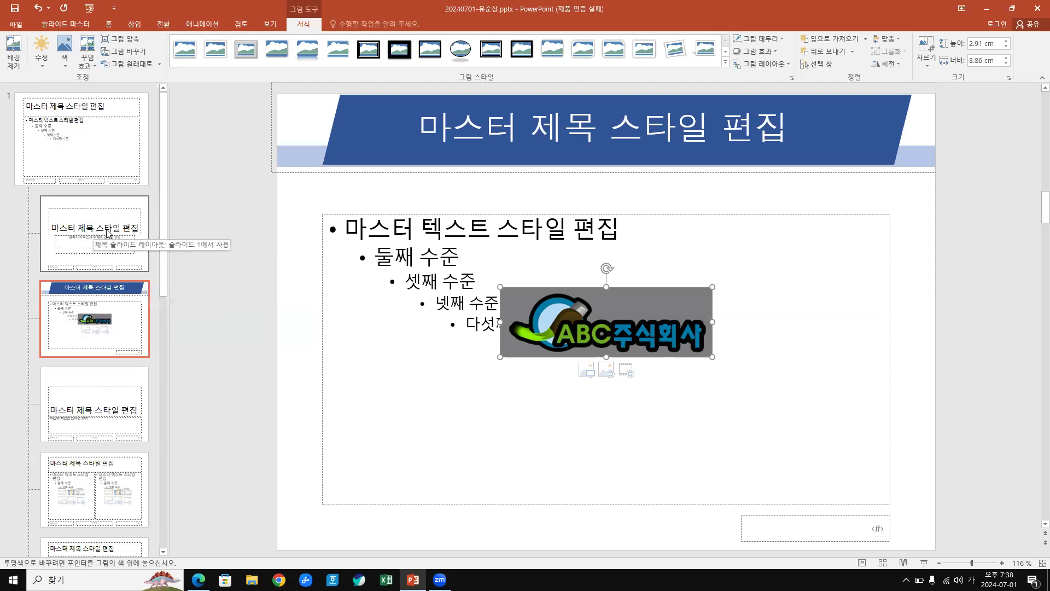
left_click(652, 304)
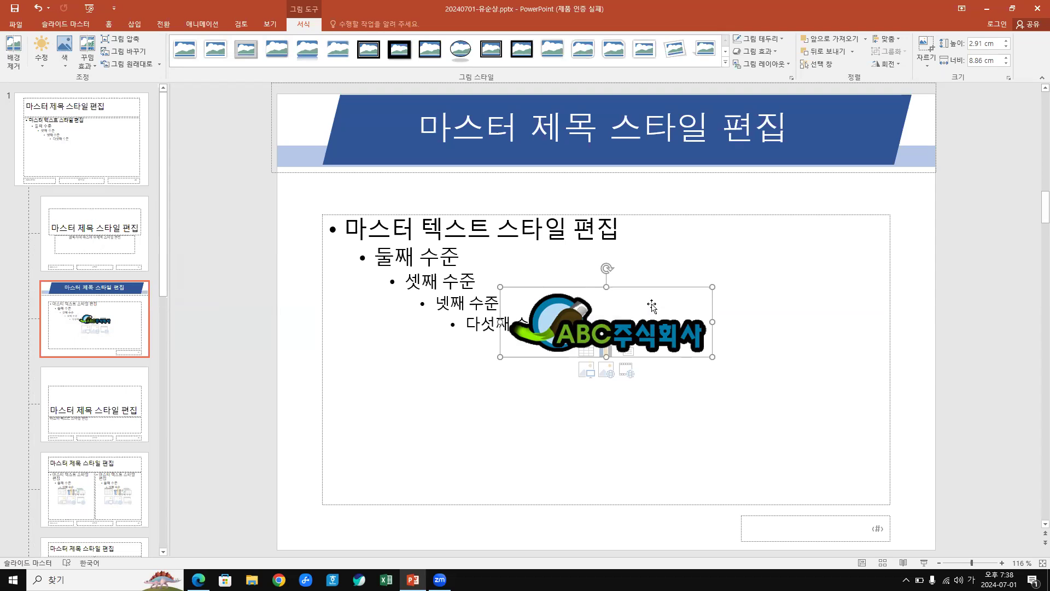
key("ctrl+z")
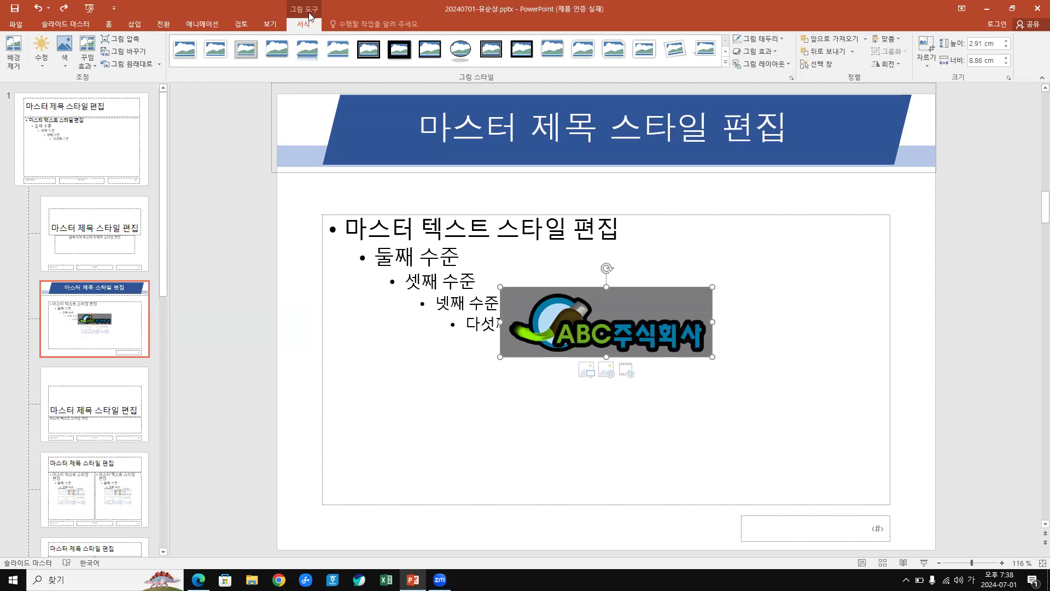
left_click(65, 67)
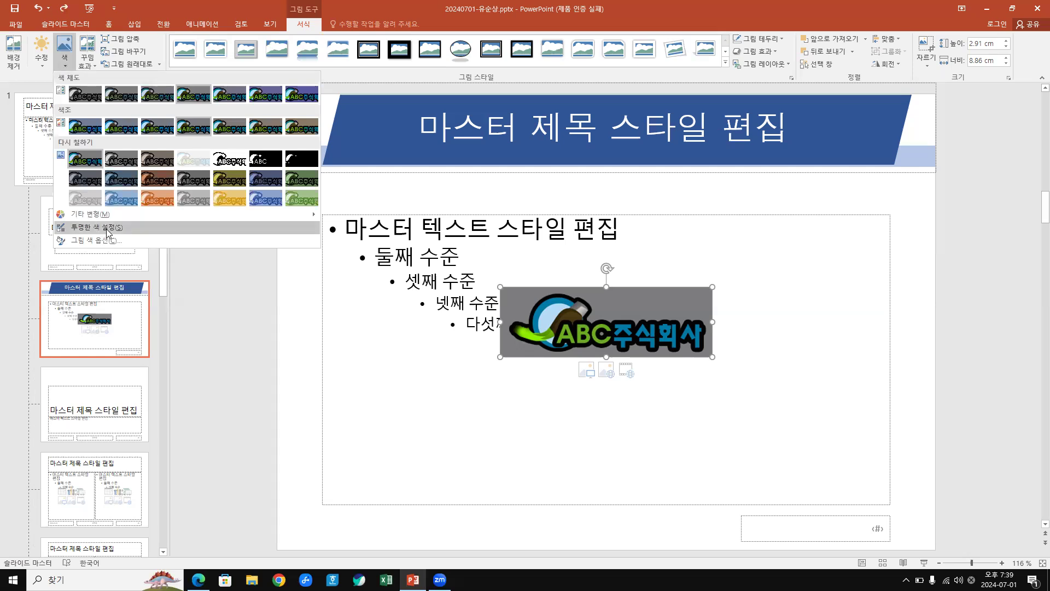
left_click(108, 227)
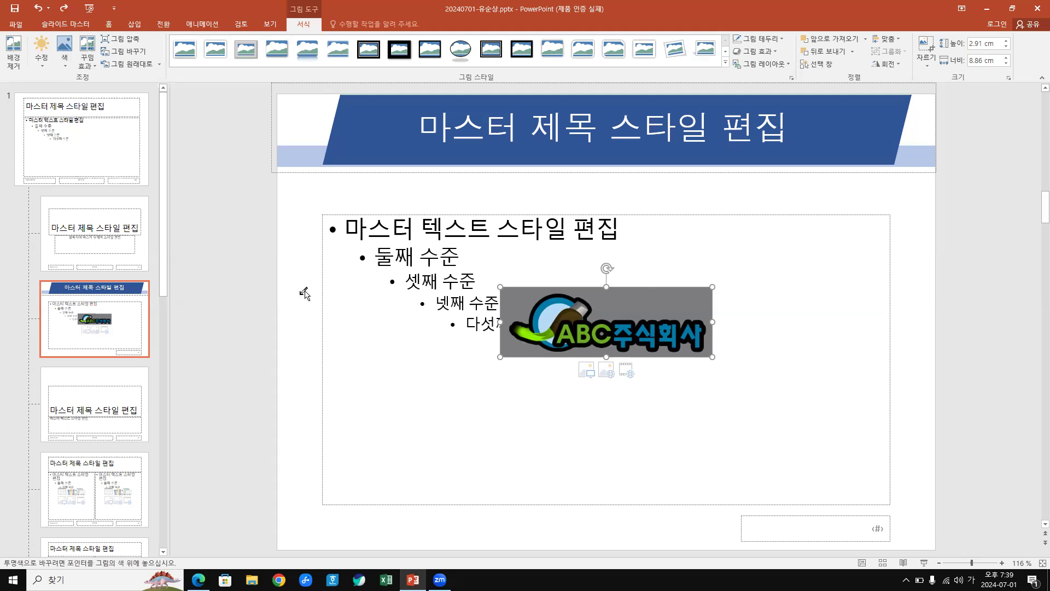
left_click(643, 302)
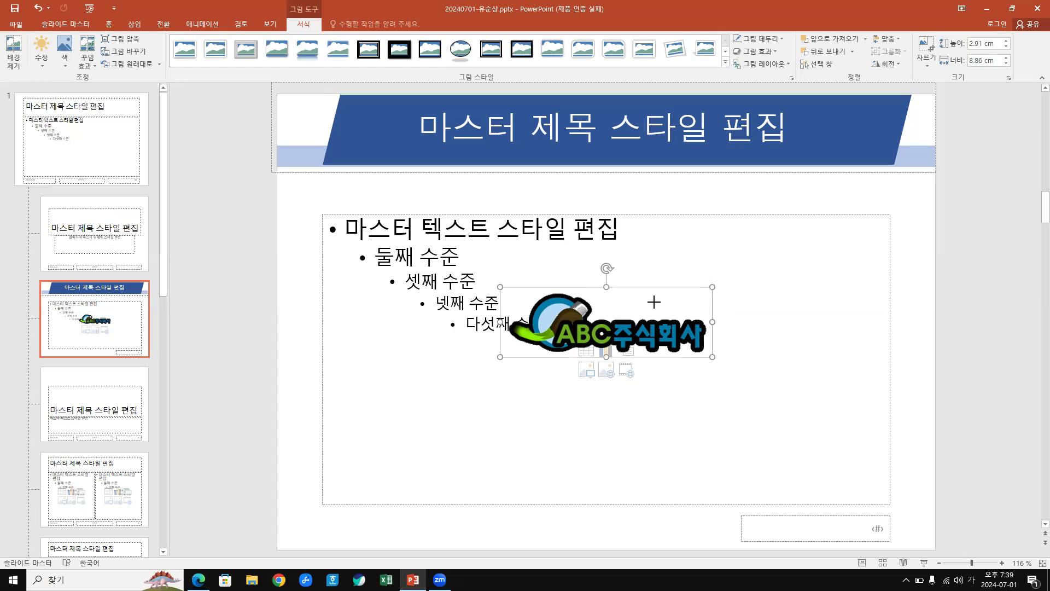
Shrink the logo, move it to the bottom-left corner, and snap PowerPoint beside the PDF.
left_click_drag(596, 316, 555, 334)
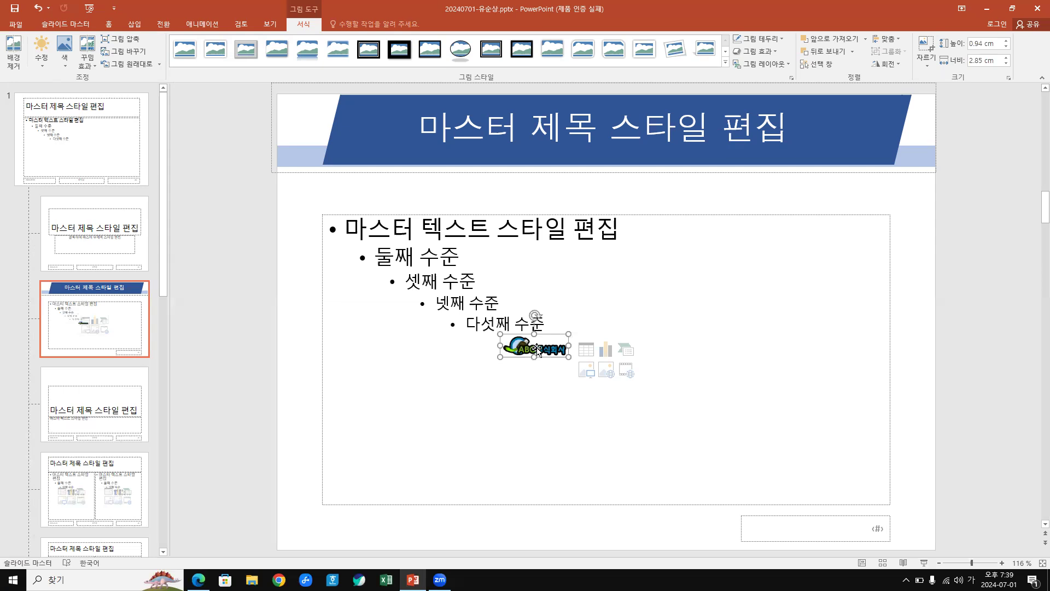
left_click_drag(537, 350, 346, 523)
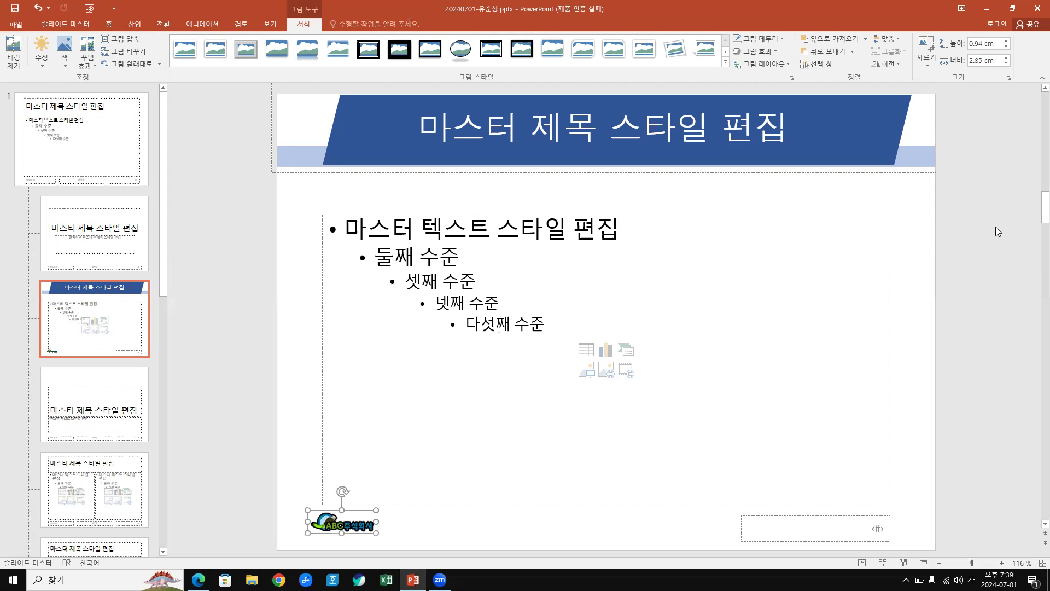
key("super+Right")
left_click(271, 426)
scroll(285, 370, "down", 3)
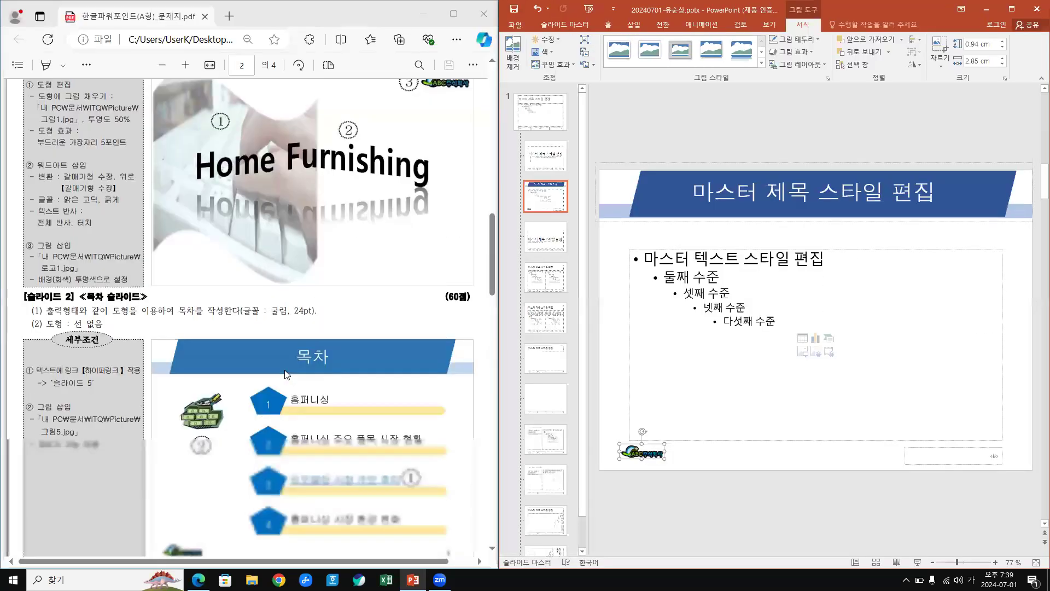
scroll(188, 347, "down", 3)
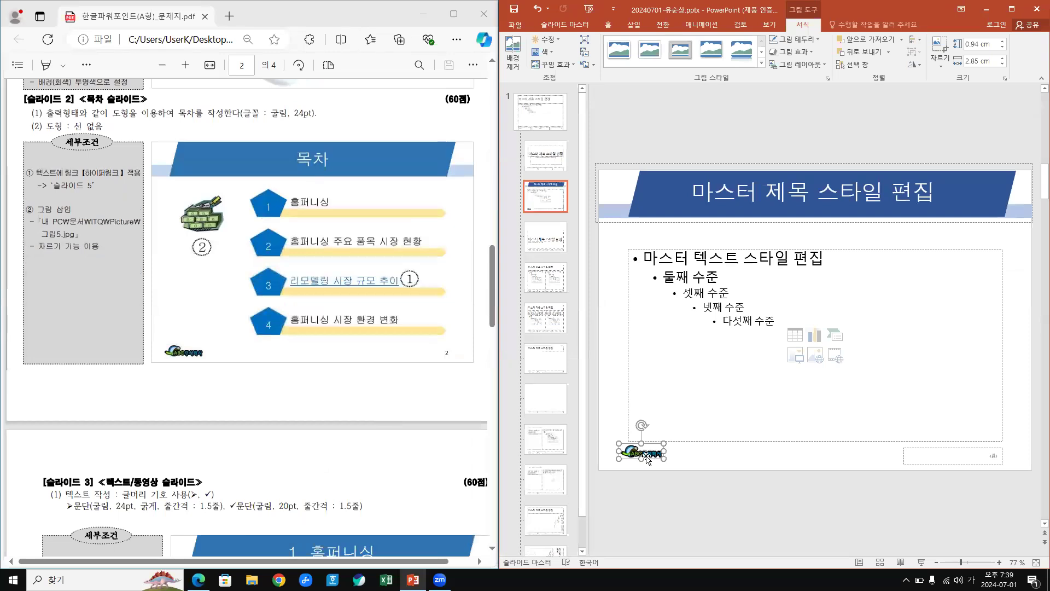
Adjust the logo to 1.19 × 3.63 cm and check its bottom-left placement.
mouse_move(665, 458)
left_mouse_down()
mouse_move(677, 464)
mouse_move(651, 454)
left_mouse_up()
left_click(701, 464)
left_click(656, 454)
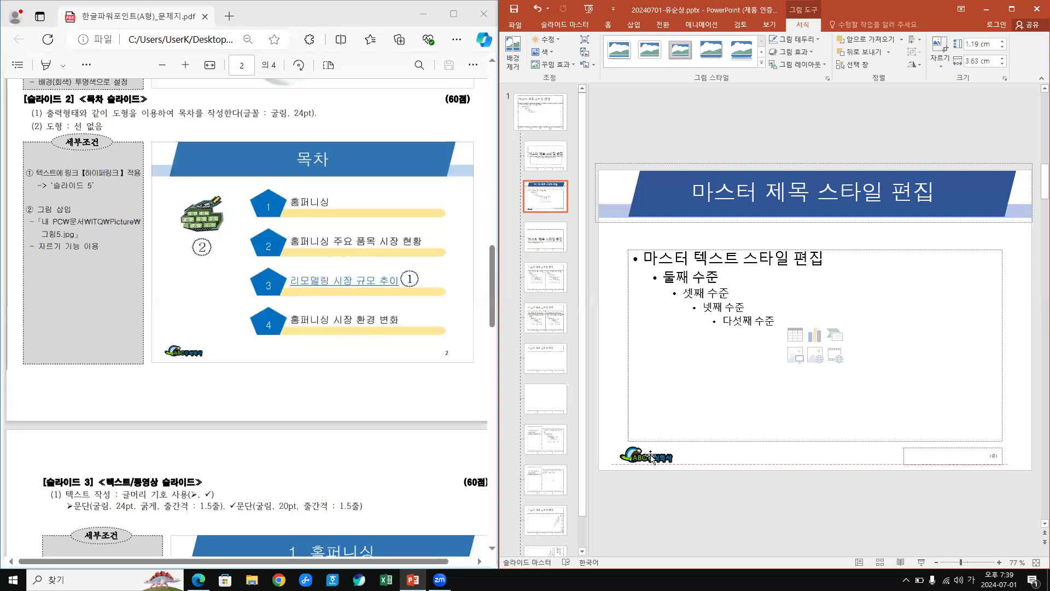
left_click(755, 461)
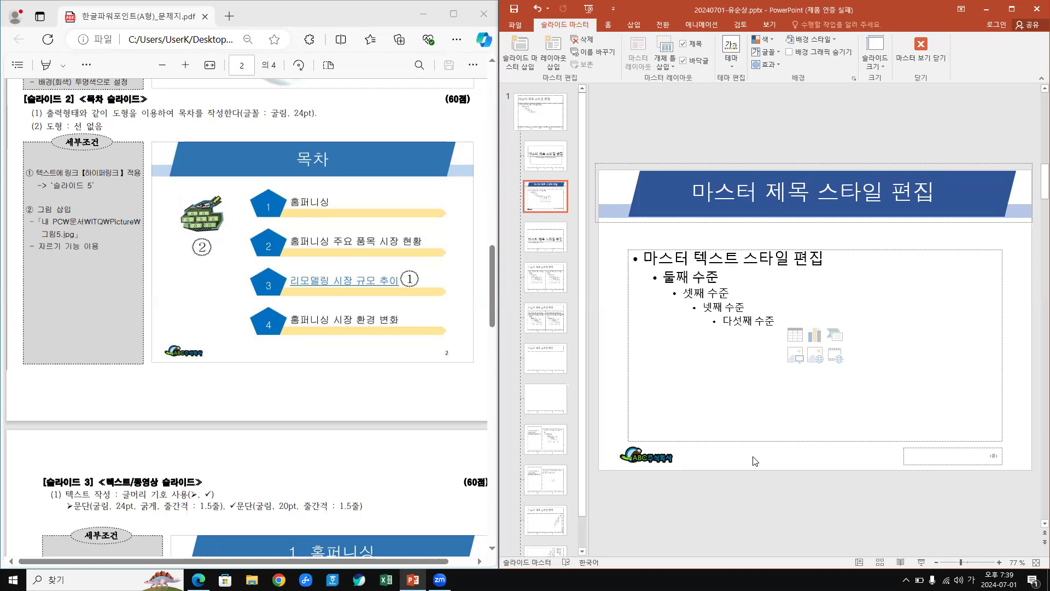
left_click(644, 461)
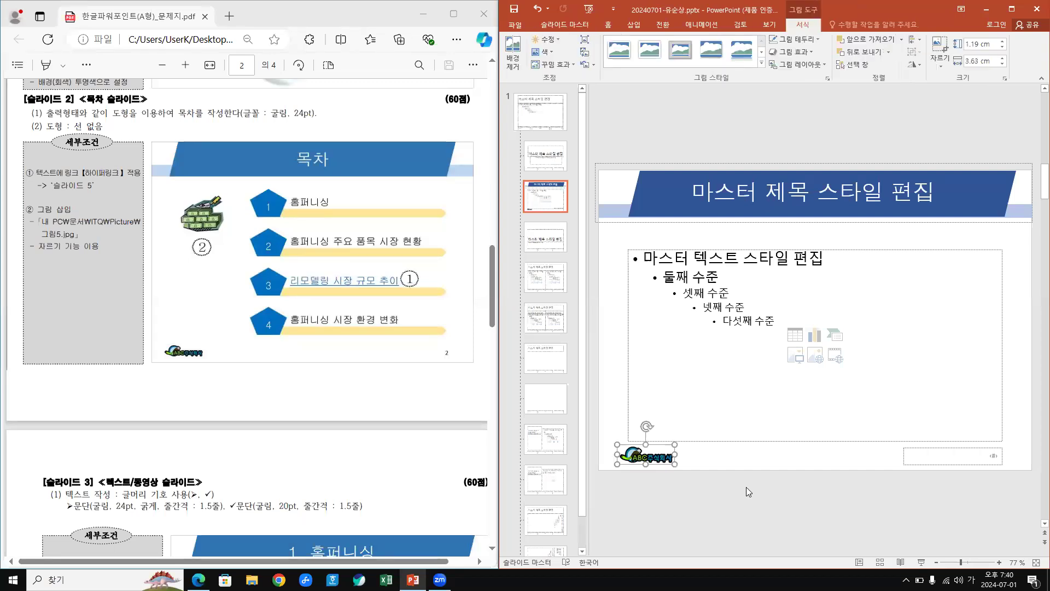
key("ctrl+z")
scroll(55, 333, "up", 7)
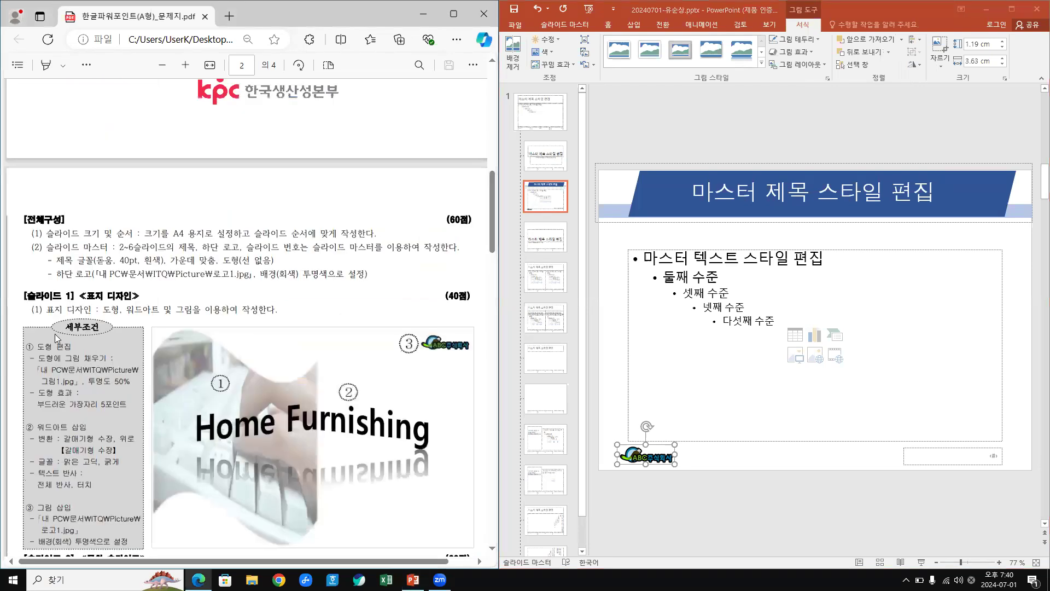
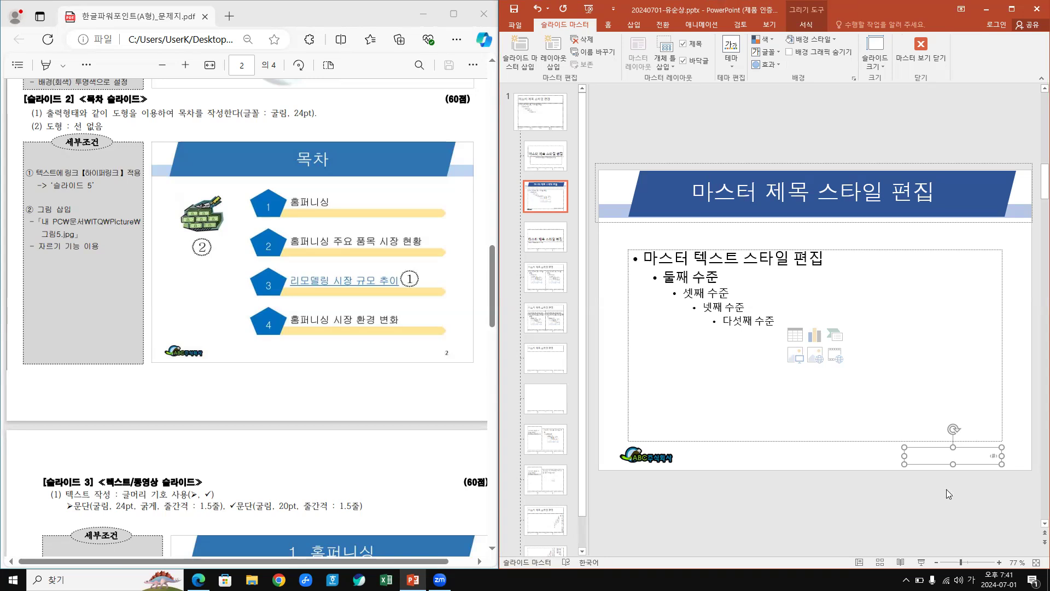
Set the master's page-number placeholder text to black at 16 pt font size.
left_click(609, 25)
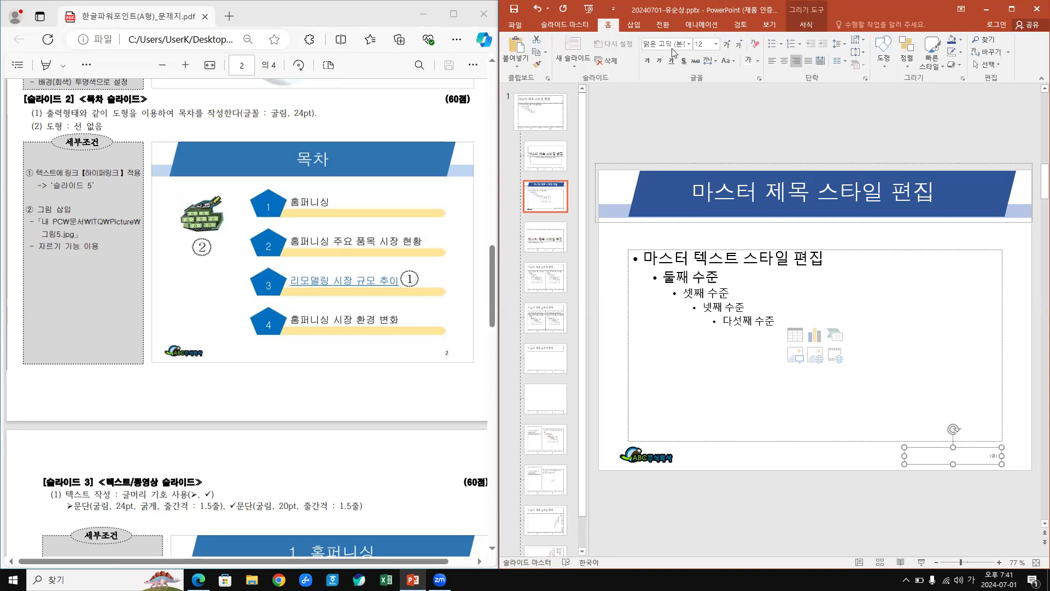
left_click(674, 47)
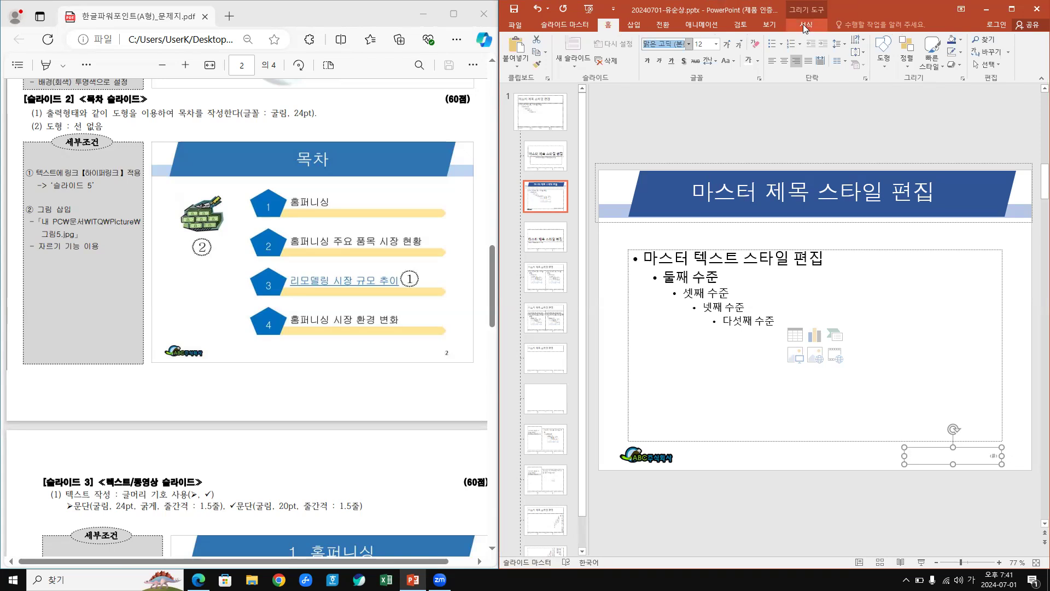
left_click(803, 25)
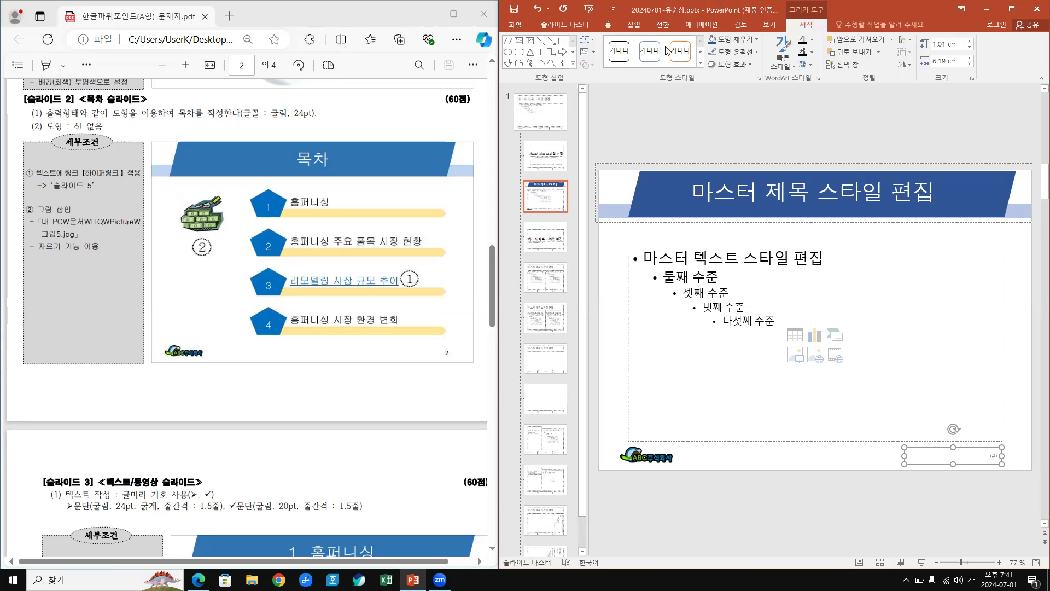
left_click(610, 24)
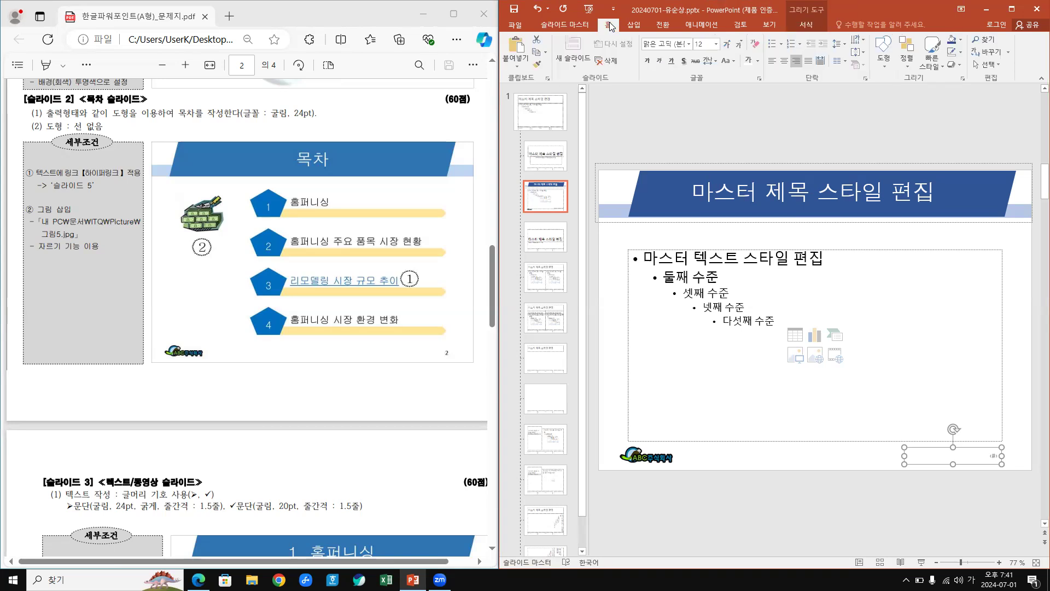
left_click(759, 61)
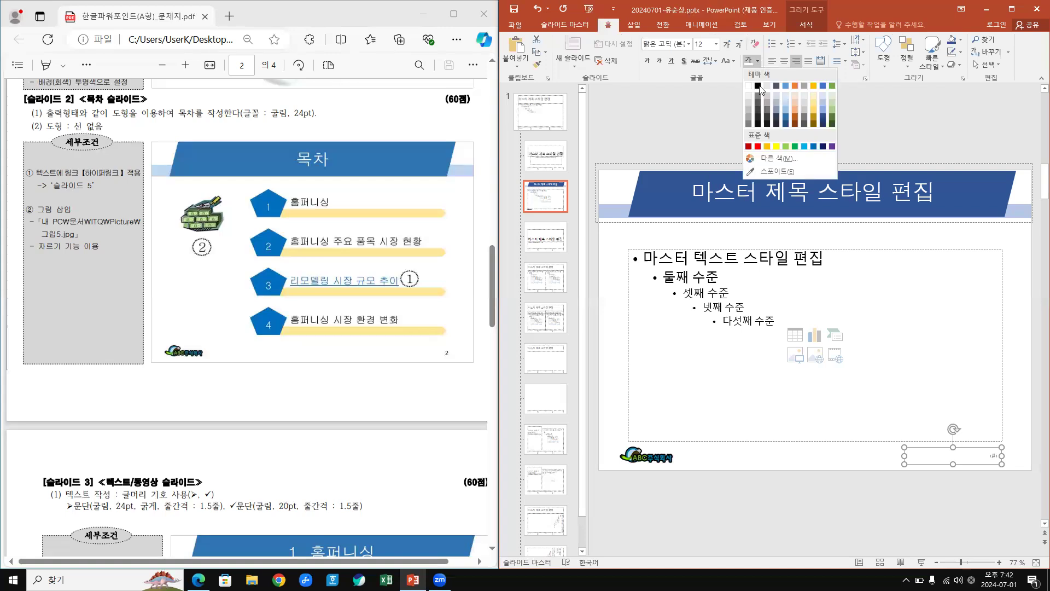
left_click(758, 87)
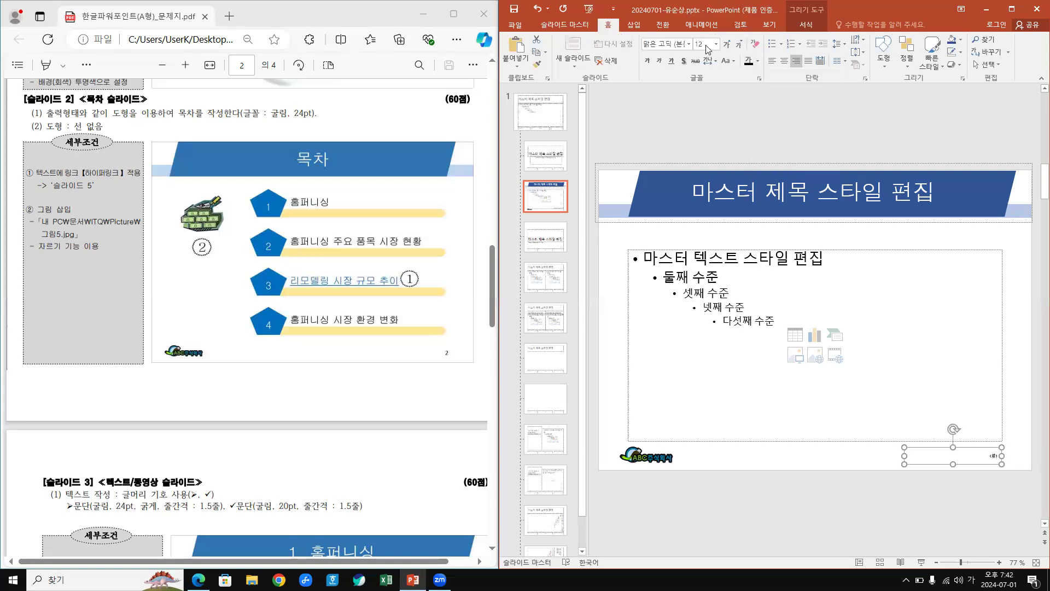
left_click(702, 44)
type("16")
key("Return")
left_click(635, 25)
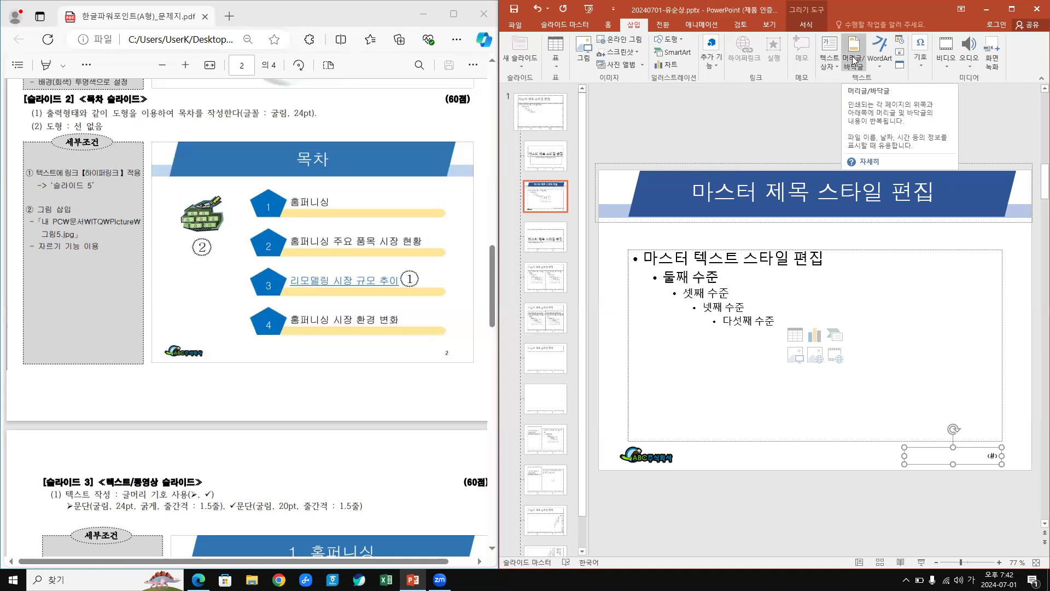
In Header & Footer, turn on slide numbers, hide them on the title slide, and apply to all.
left_click(855, 60)
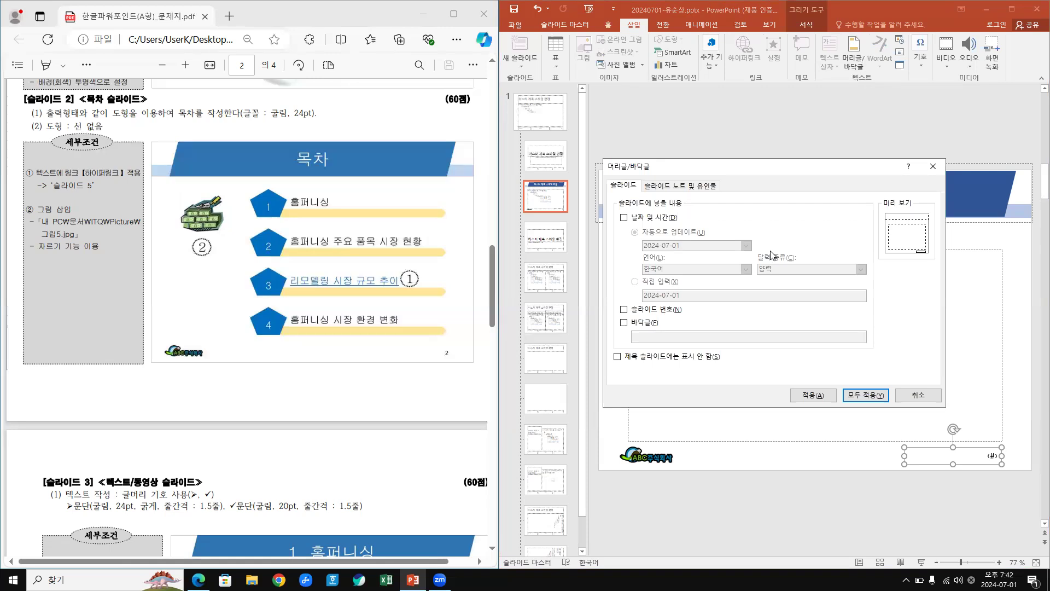
left_click(638, 314)
left_click(494, 235)
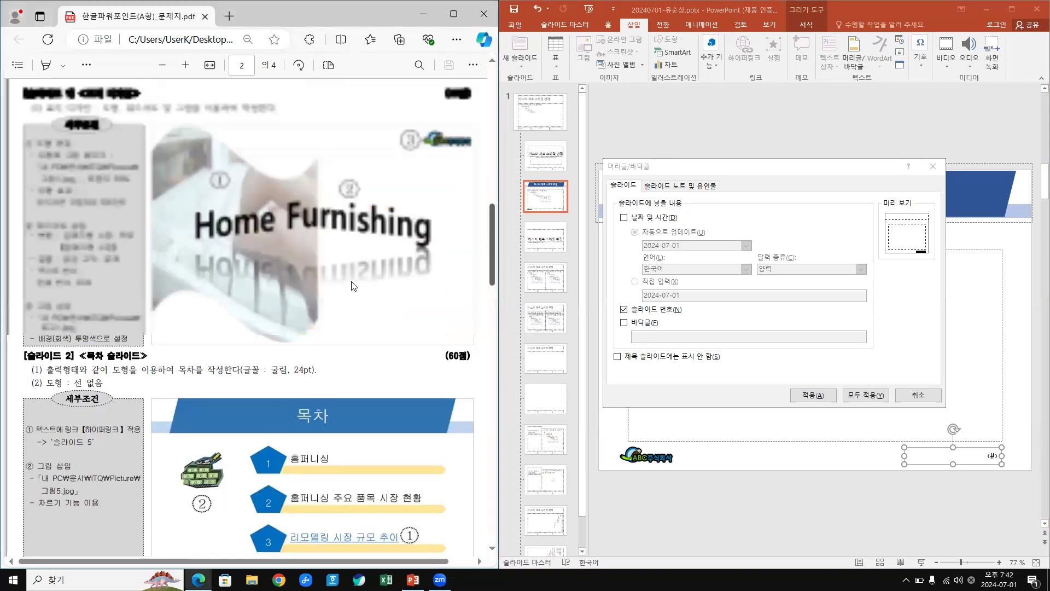
scroll(336, 275, "up", 1)
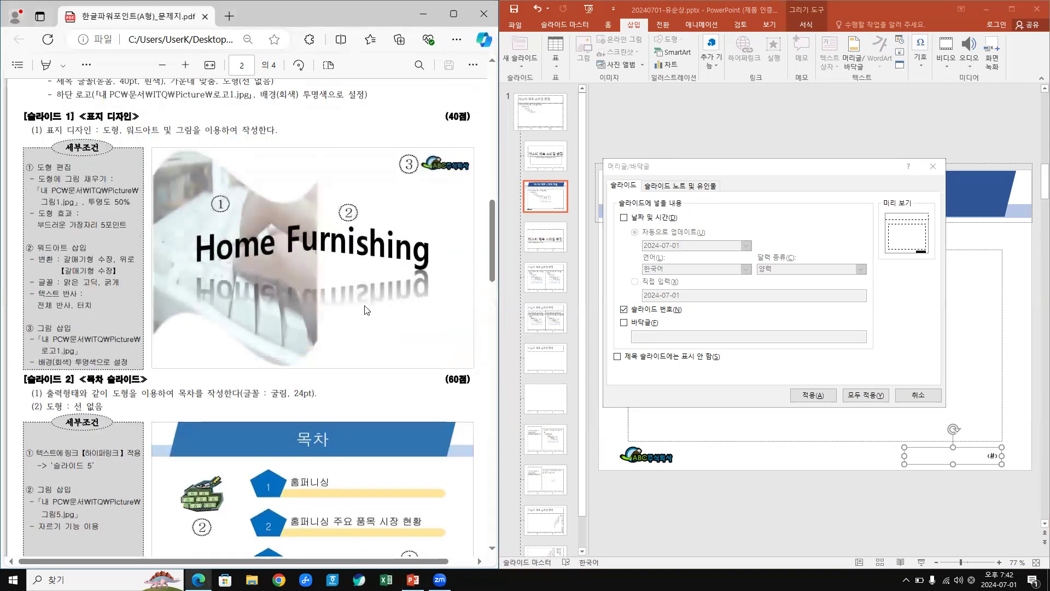
left_click(618, 357)
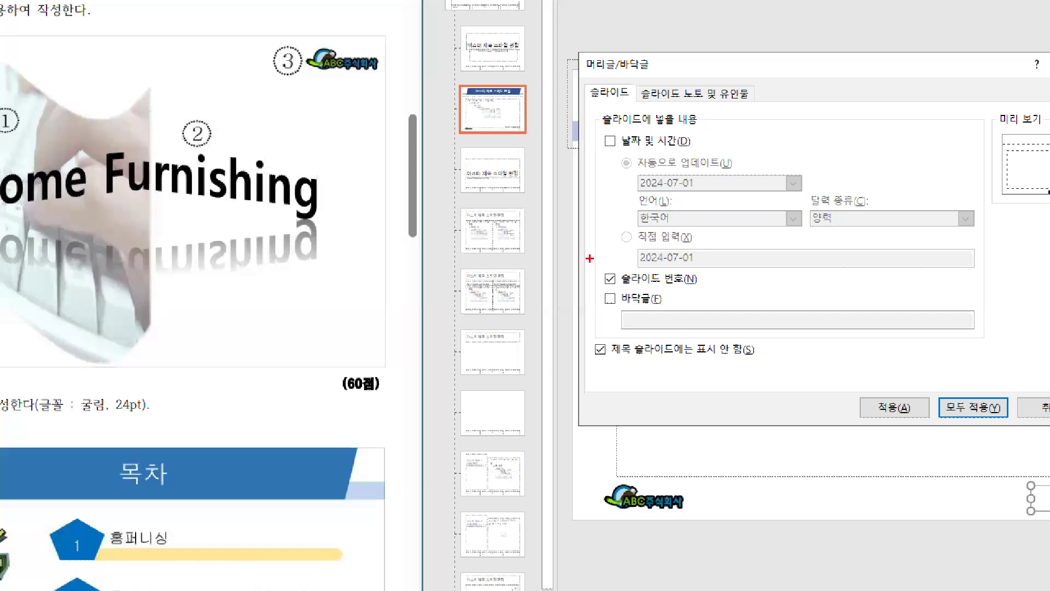
left_click_drag(589, 259, 713, 299)
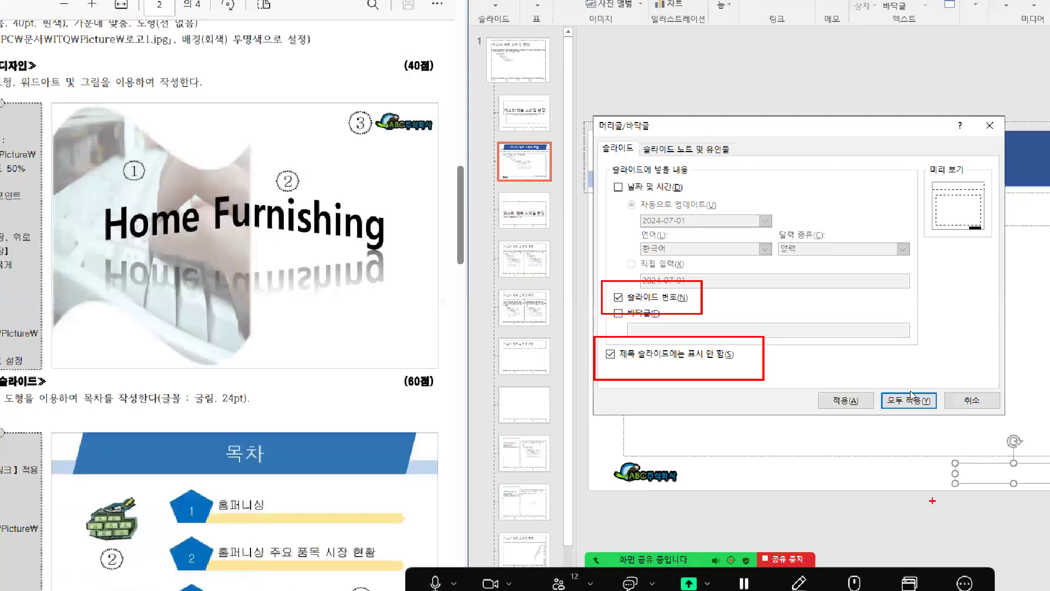
left_click(908, 400)
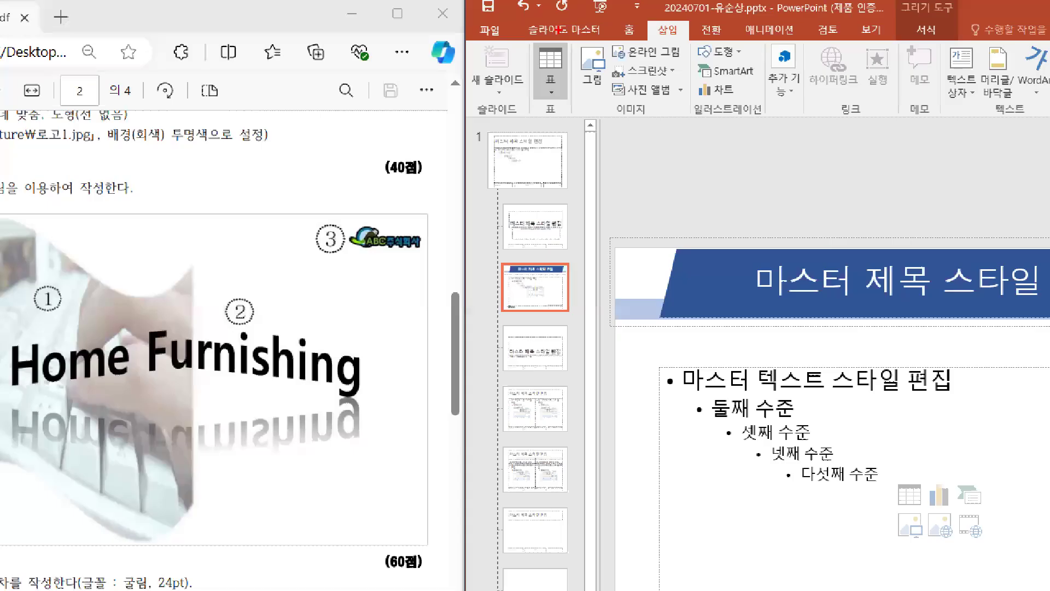
Close Master View from the Slide Master tab to return to normal slide editing.
left_click_drag(564, 28, 598, 7)
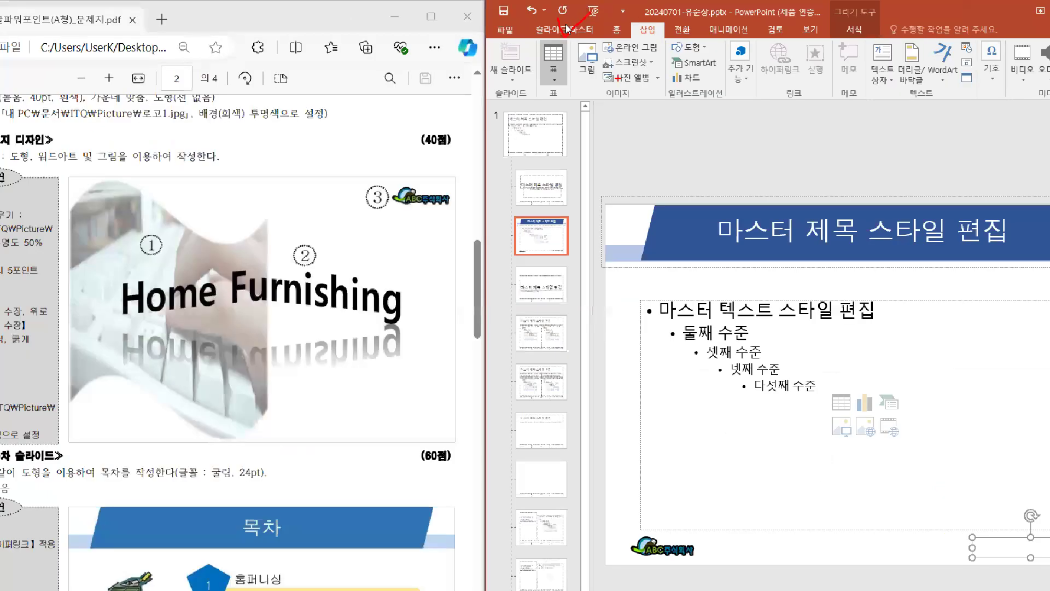
left_click(568, 29)
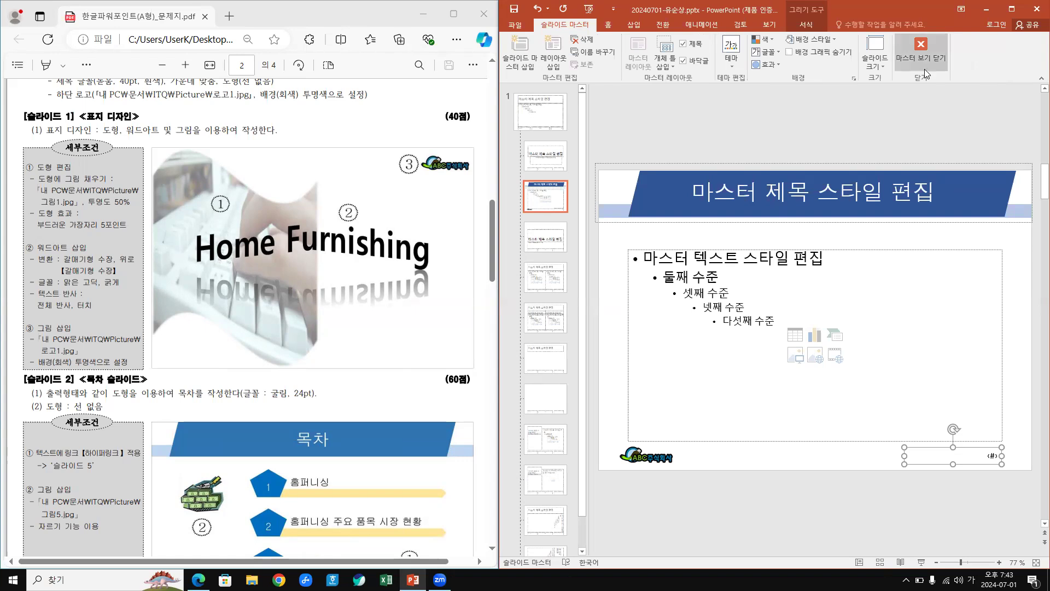
left_click(921, 47)
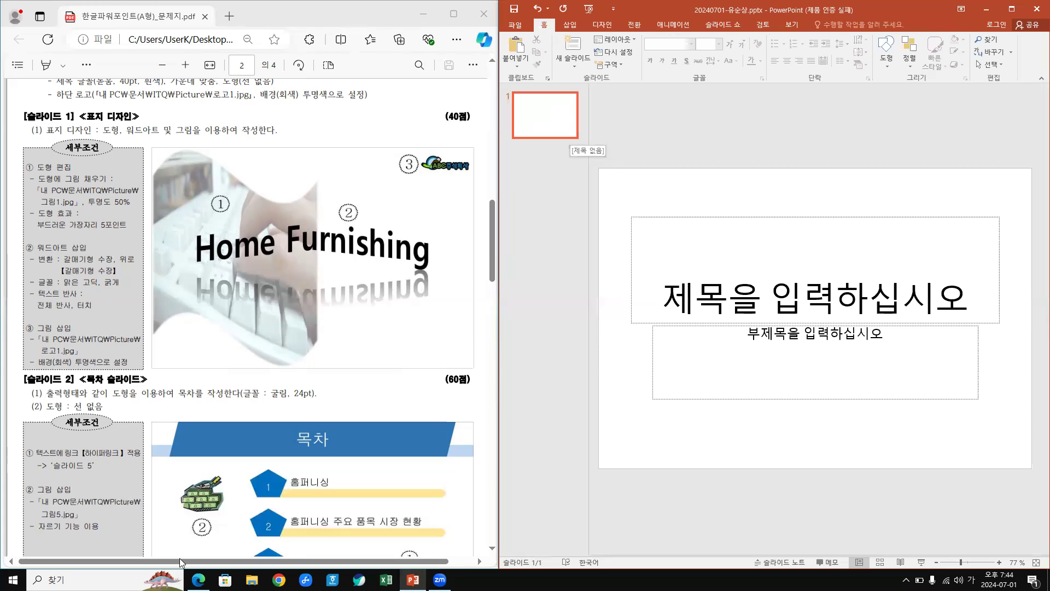
Add Title and Content slides after slide 1, then check the layouts of slides 2 and 6.
left_click(544, 128)
key("Return")
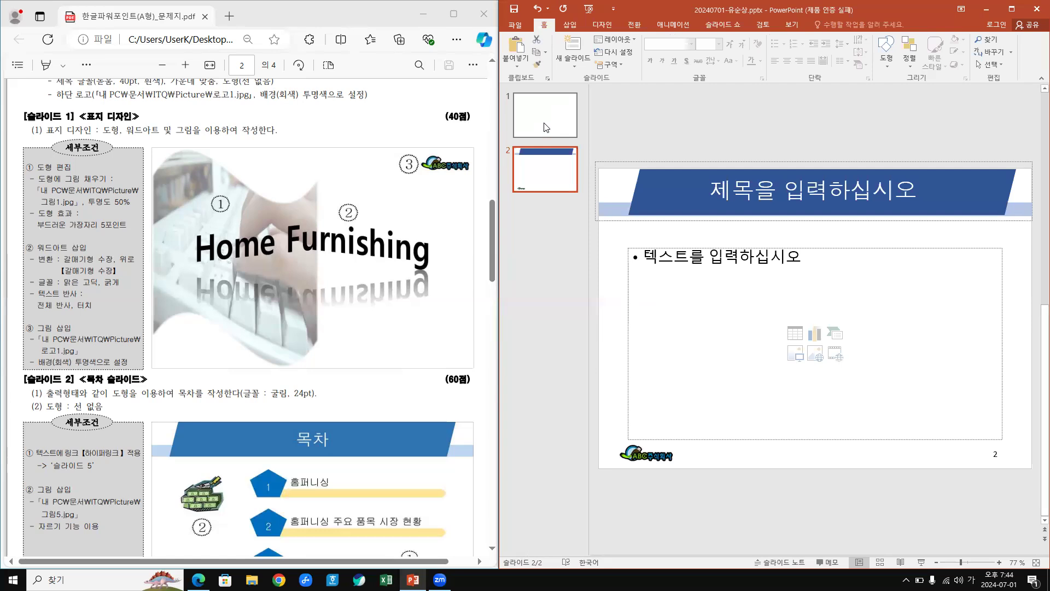
key("Return")
key("Return")
key("Return")
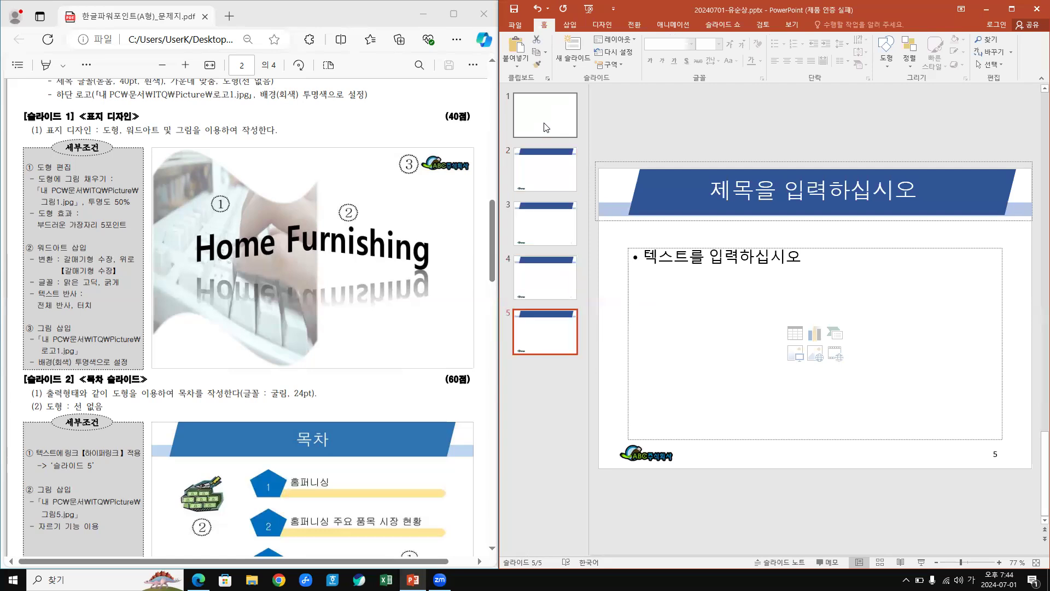
key("Return")
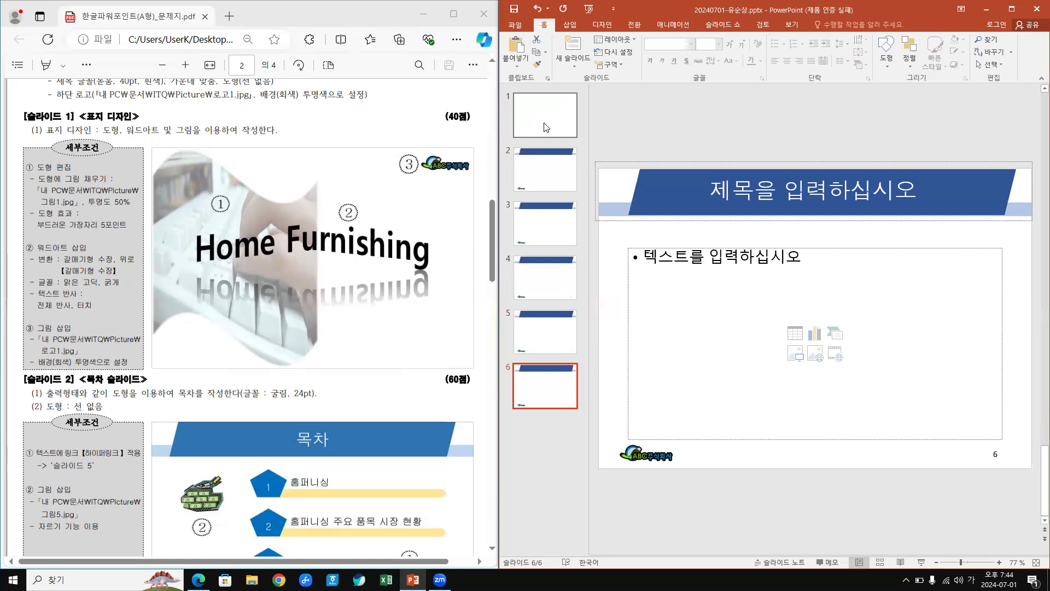
left_click(549, 168)
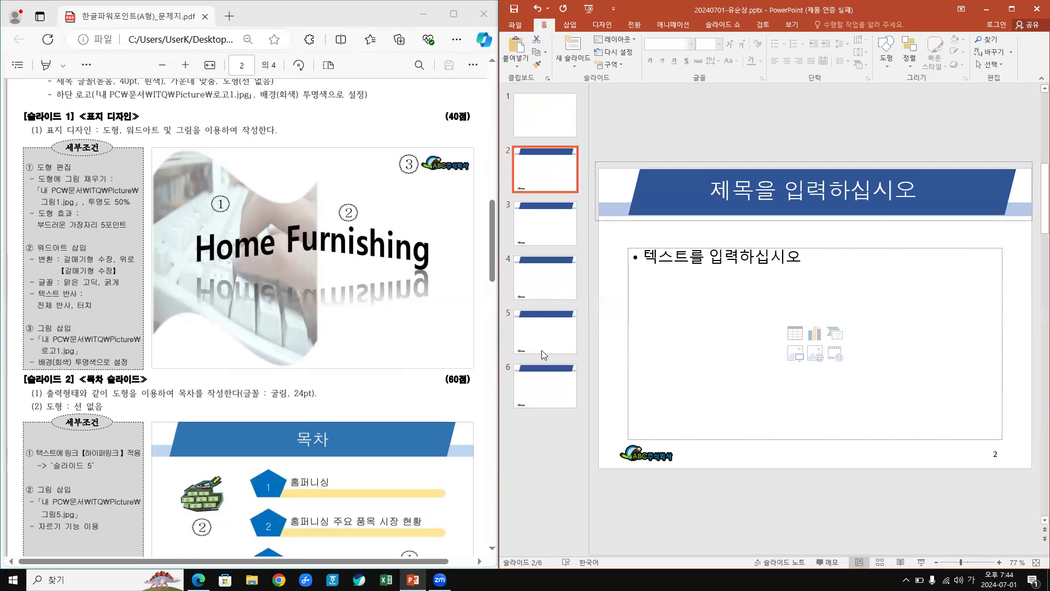
left_click(548, 401)
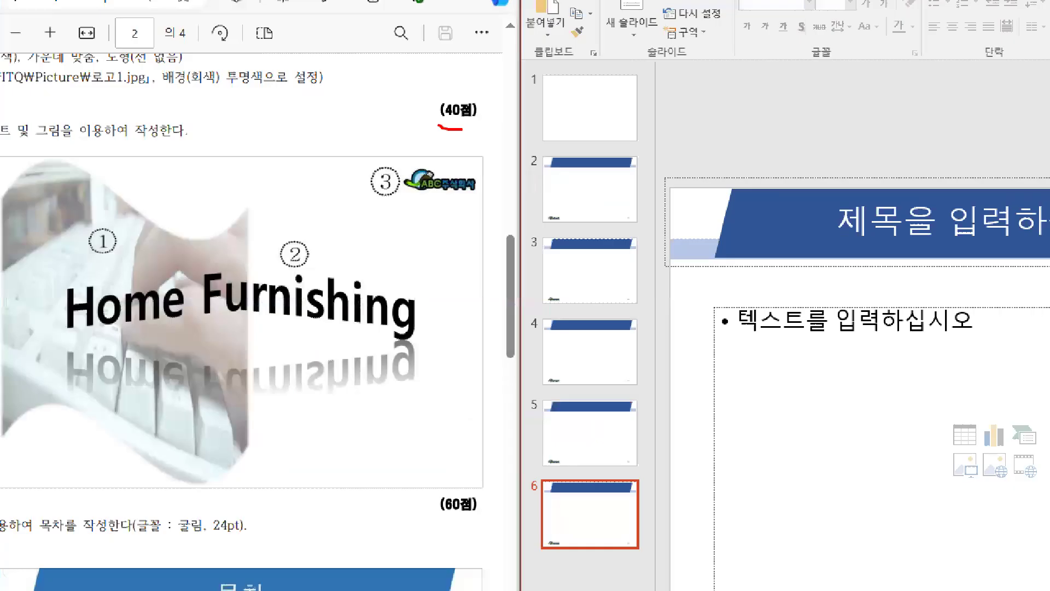
left_click_drag(457, 73, 469, 112)
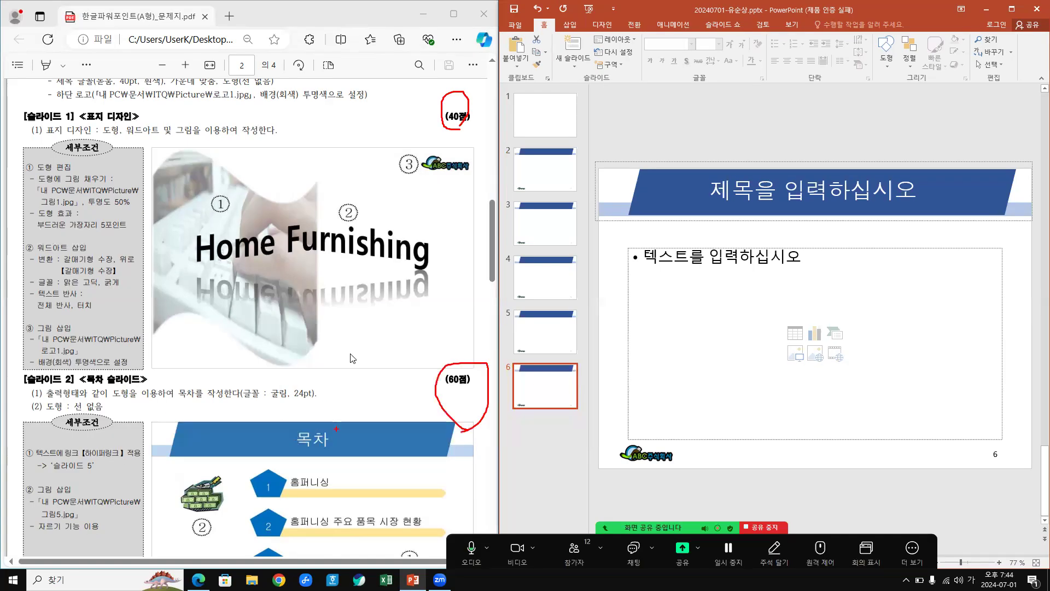
scroll(352, 358, "down", 10)
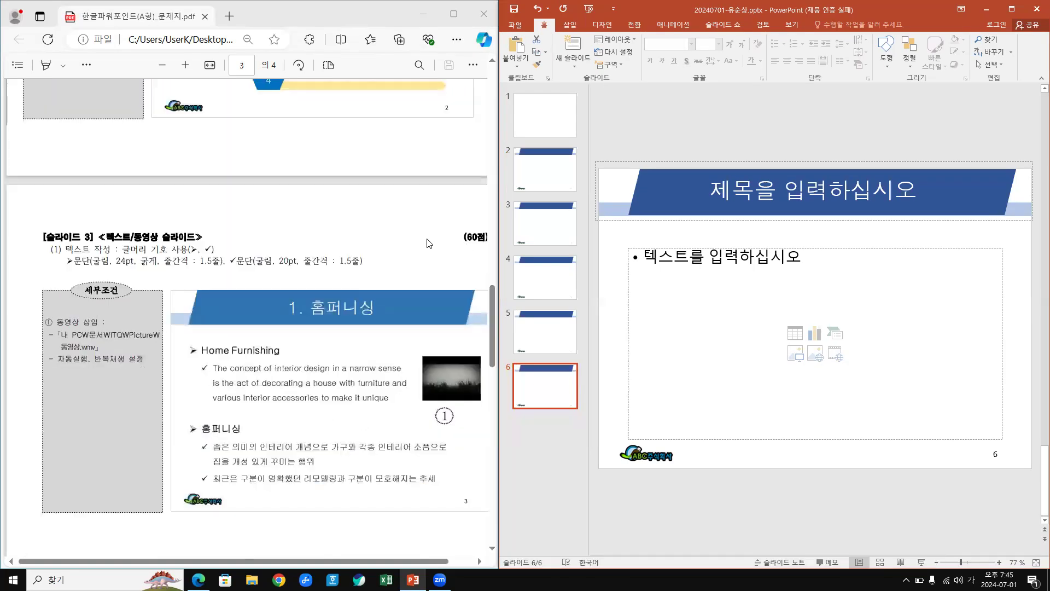
scroll(391, 246, "down", 5)
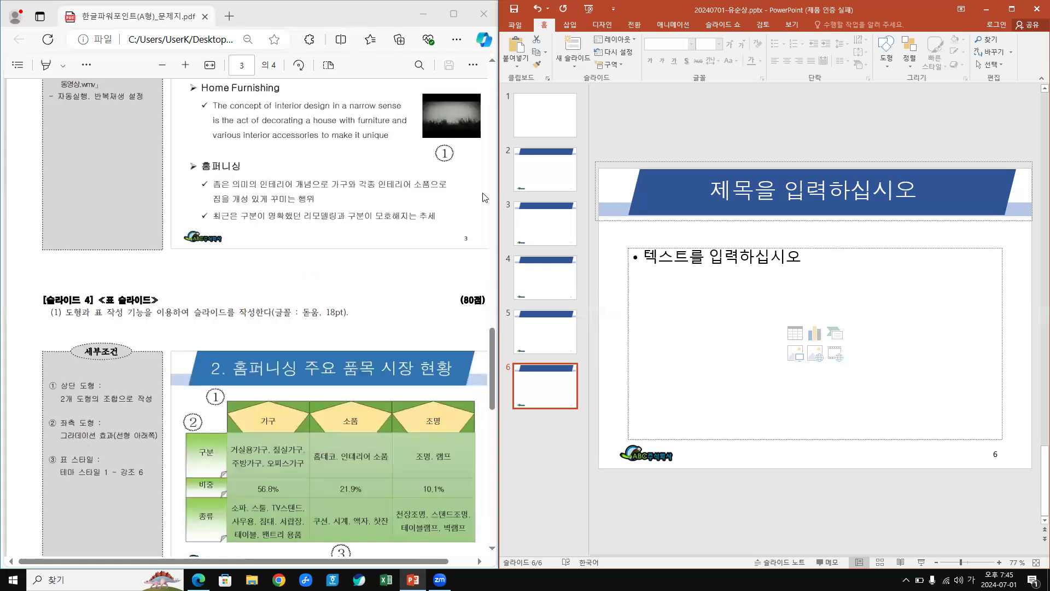
scroll(389, 219, "down", 2)
scroll(385, 219, "down", 4)
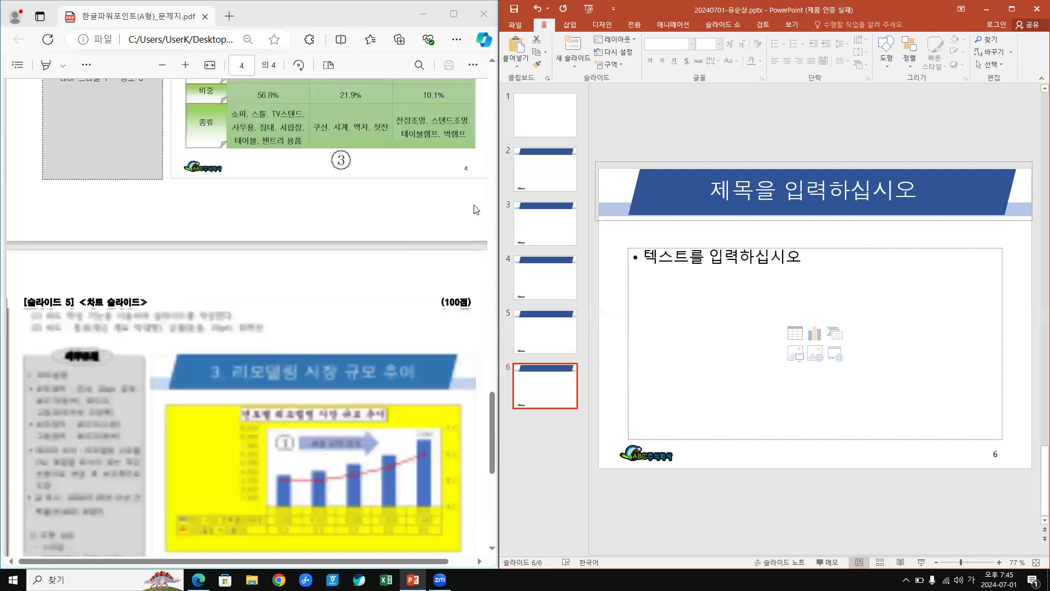
scroll(399, 246, "down", 3)
scroll(445, 268, "down", 4)
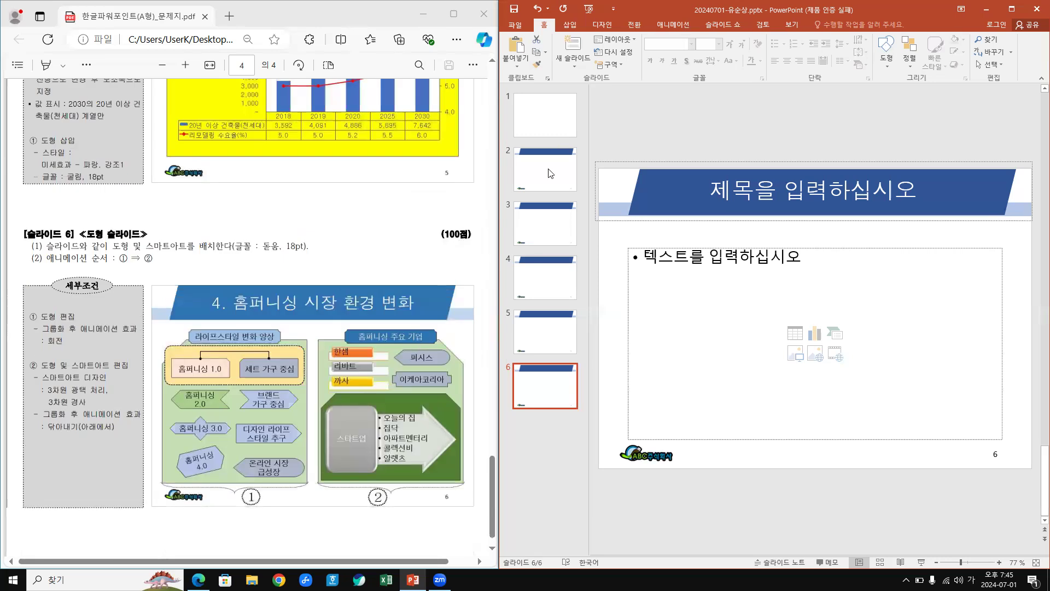
left_click(547, 123)
left_click(548, 231)
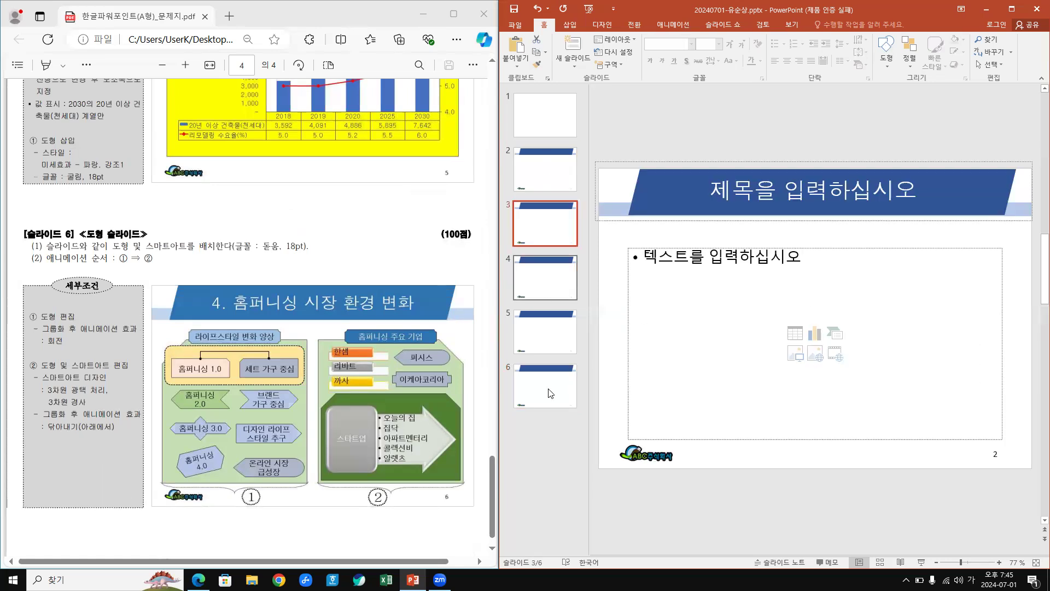